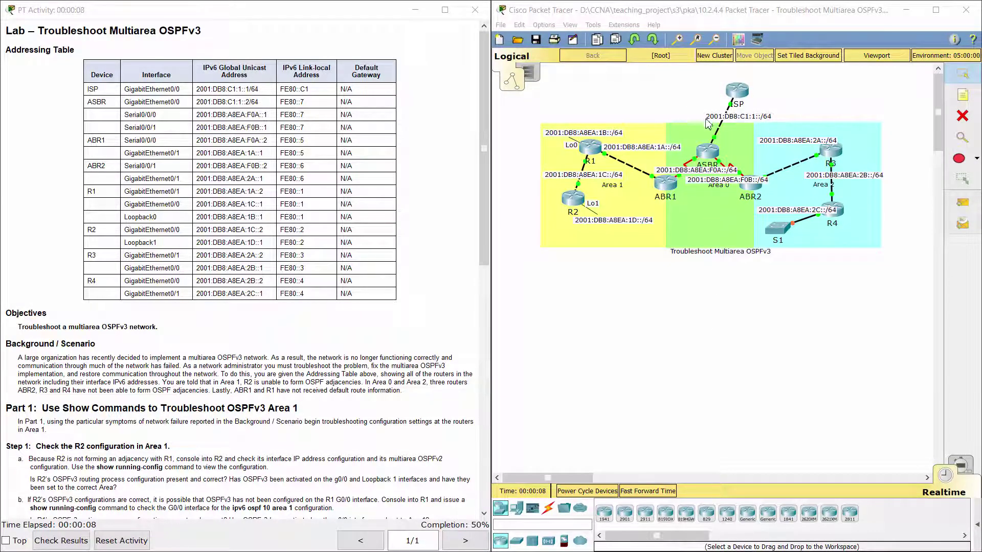
- Read the lab title, the Addressing Table heading and the Background / Scenario description of the OSPFv3 faults
drag(39, 31, 210, 33)
click(215, 39)
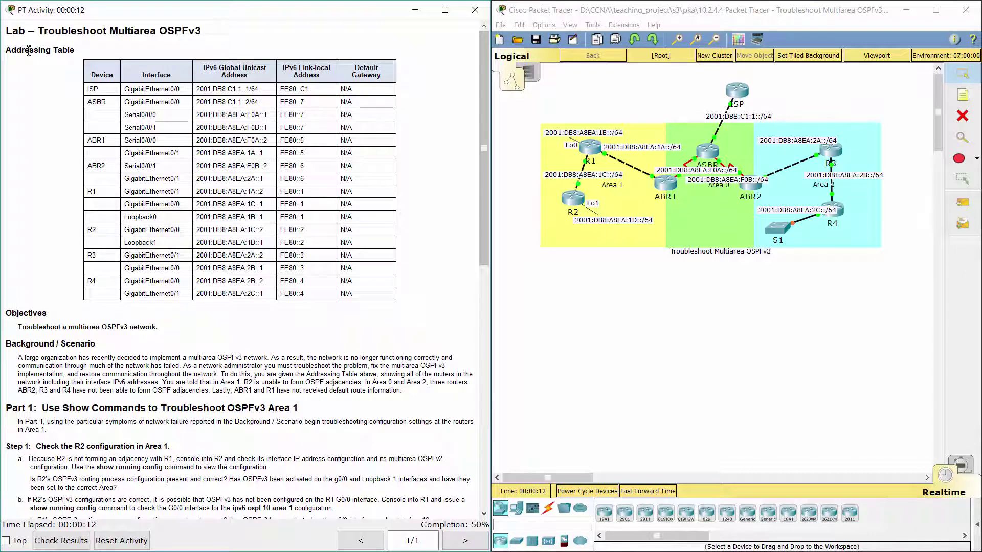
drag(9, 52, 77, 53)
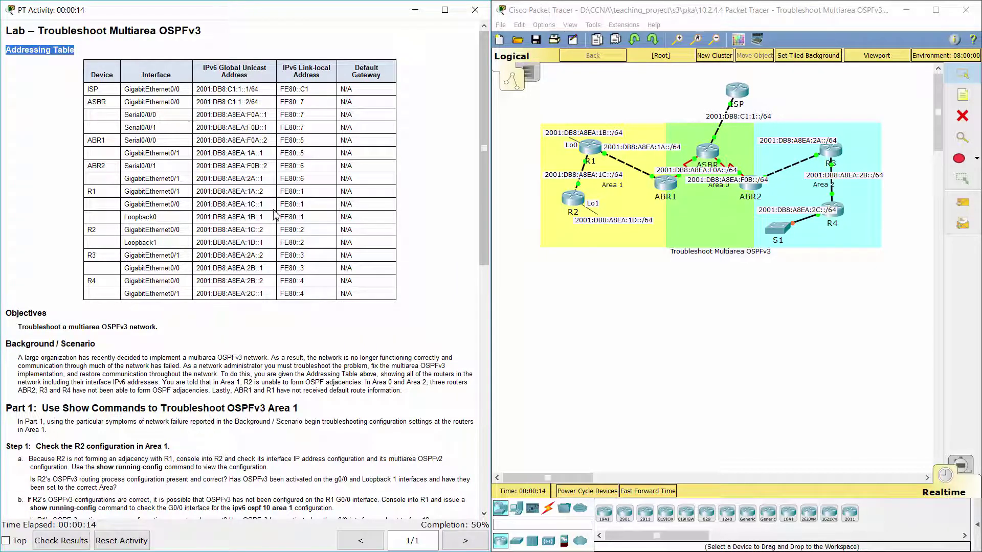
drag(482, 247, 483, 325)
drag(18, 214, 427, 248)
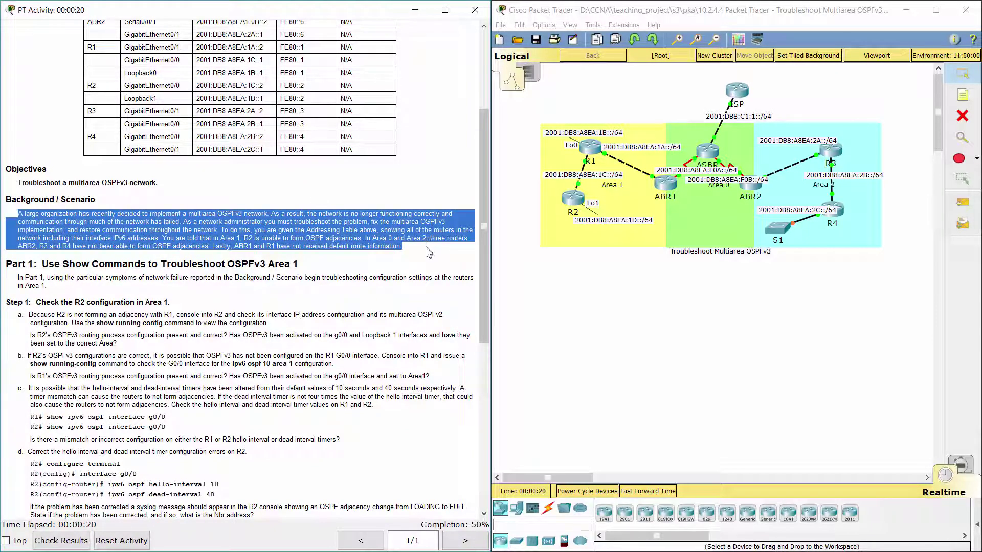
click(429, 252)
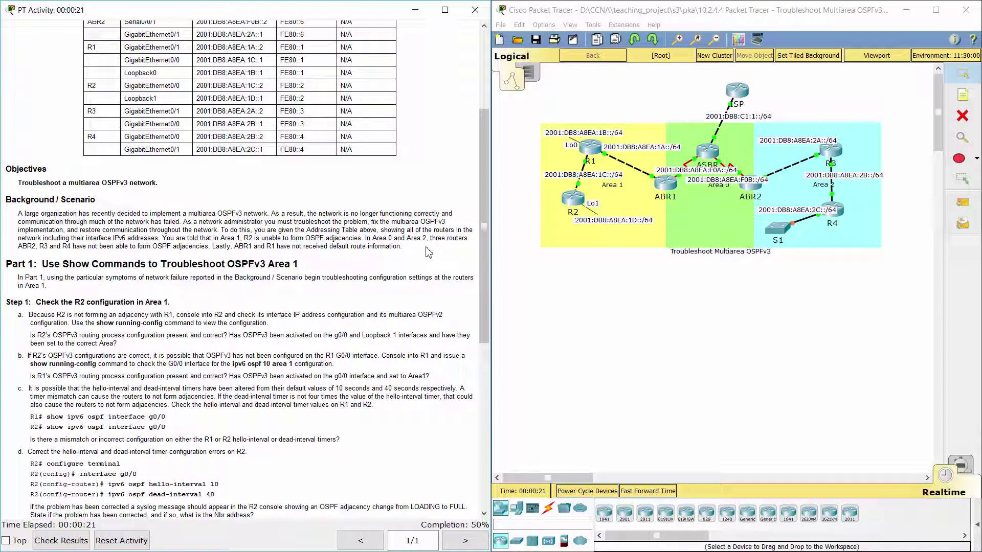
- Read the Part 1 heading and instruction a of Step 1 on checking R2's configuration in Area 1
scroll(434, 271, down, 5)
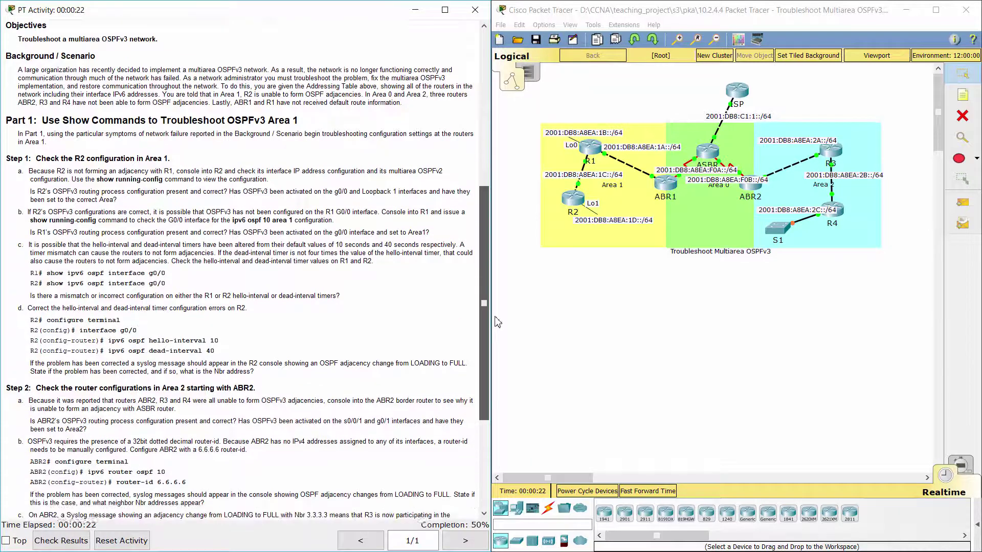
drag(6, 122, 317, 117)
click(318, 124)
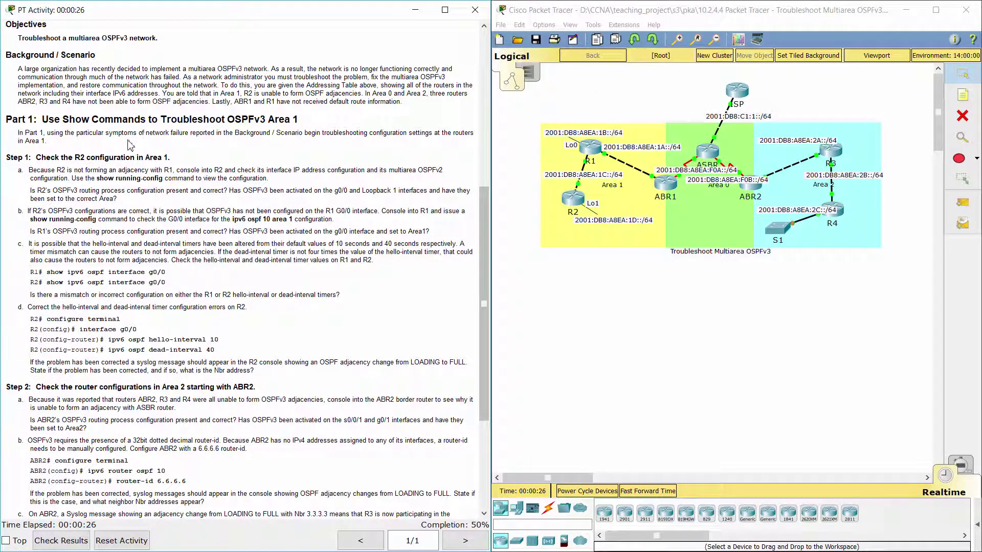
drag(9, 159, 190, 159)
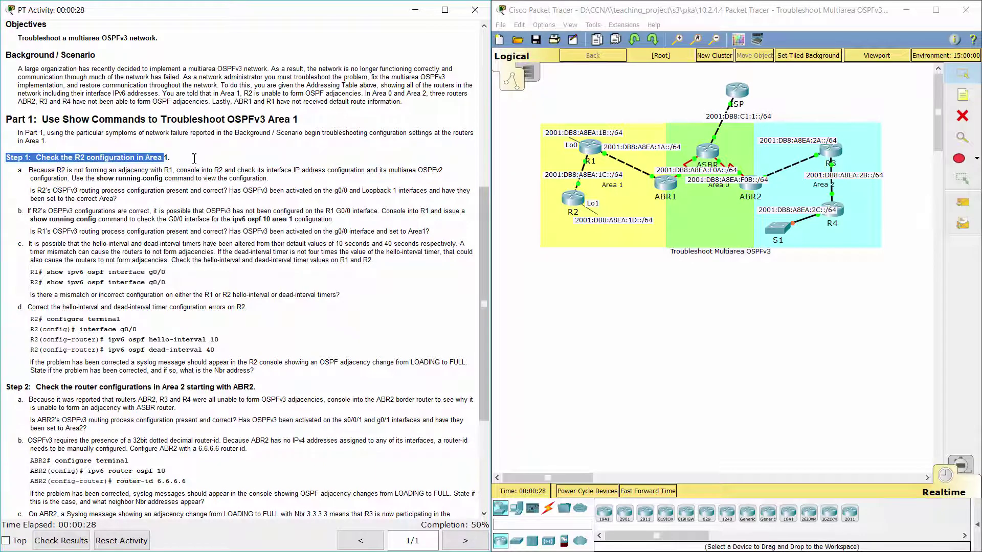
click(209, 164)
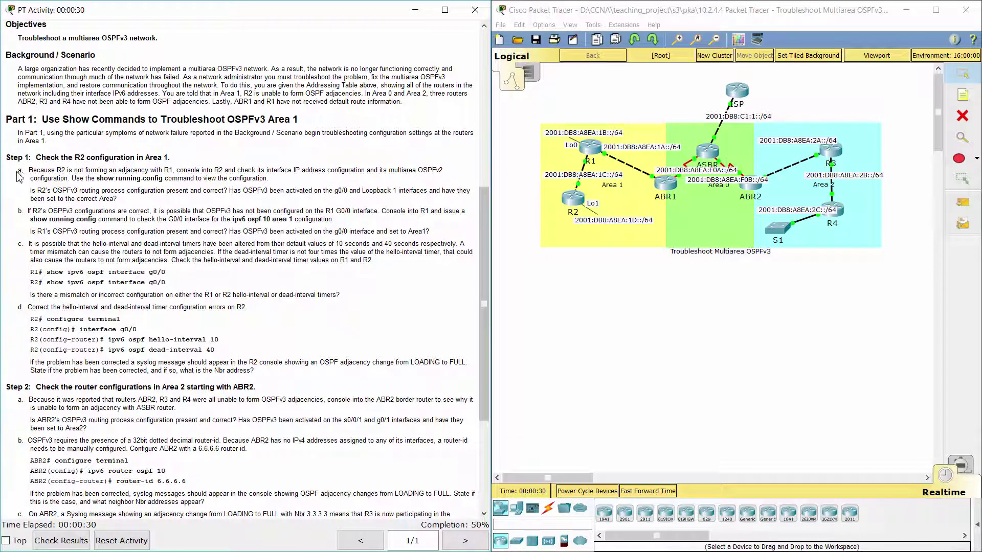
drag(23, 173, 356, 184)
- Open router R2's command line and enter privileged EXEC mode with ena
click(569, 205)
drag(504, 138, 591, 60)
click(497, 79)
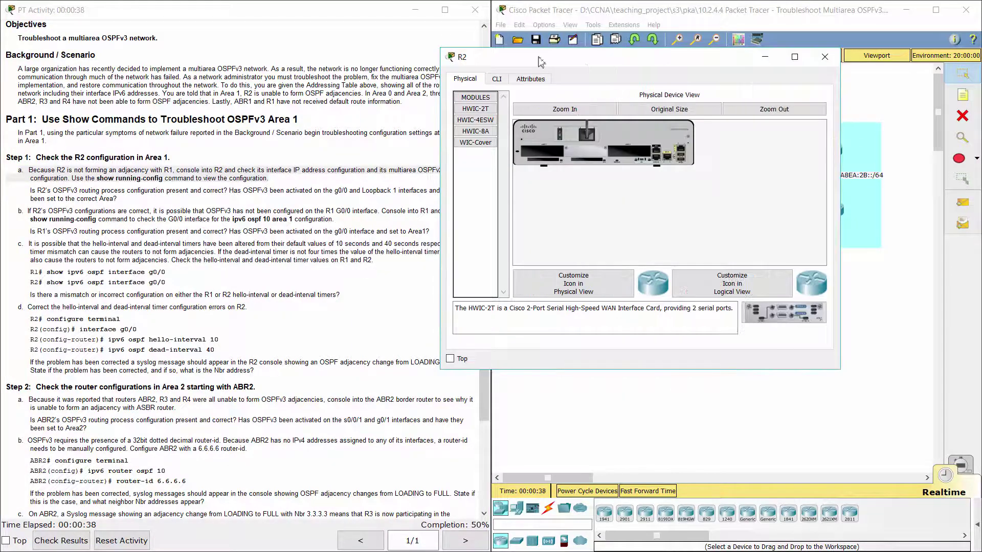
key(Return)
text(ena)
key(Return)
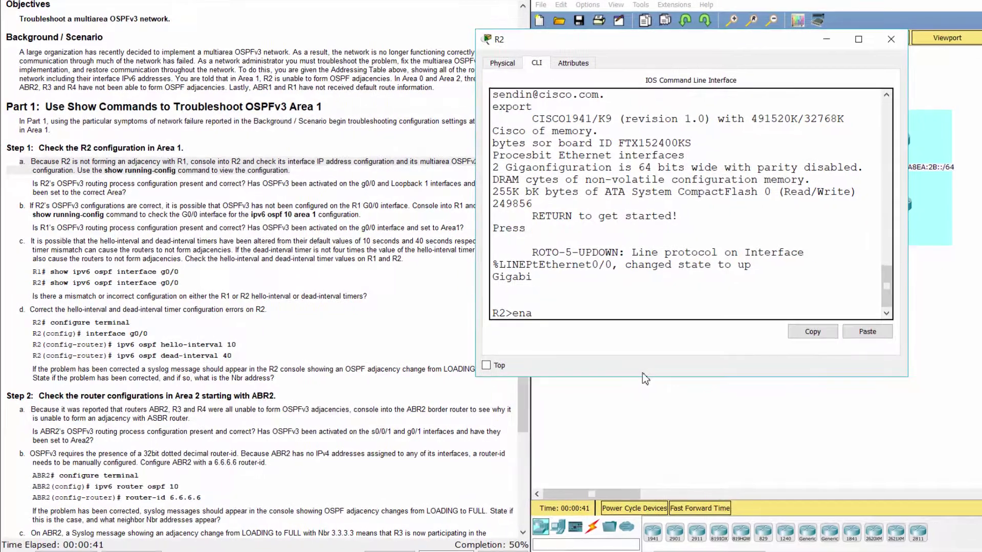
- Display R2's running configuration with show running-config and page through to the line settings
text(show runn)
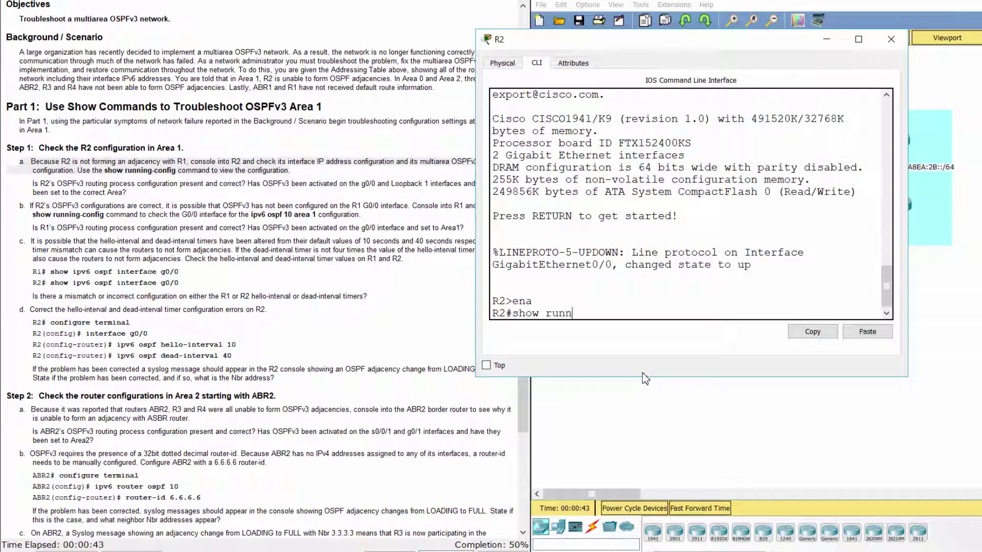
text(ing-config)
key(Return)
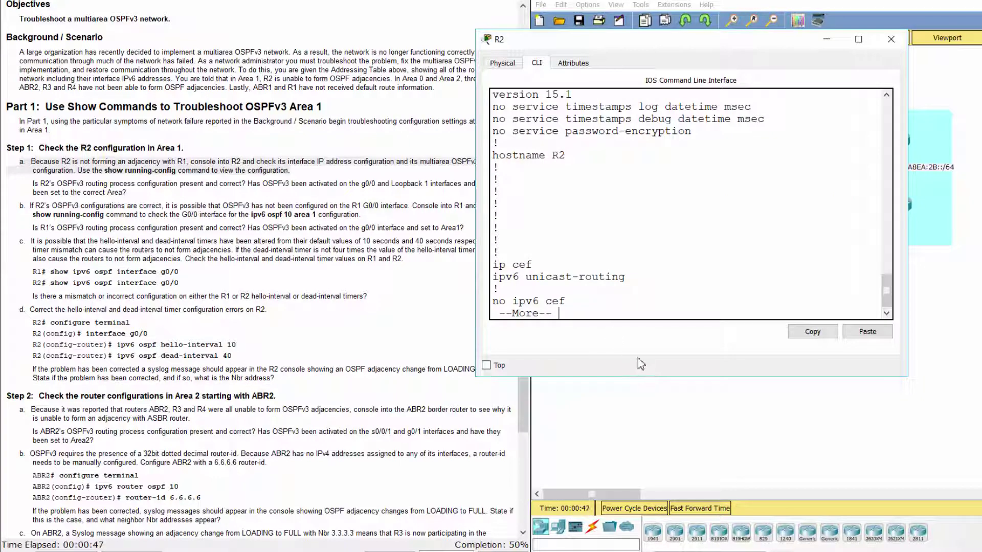
key(space)
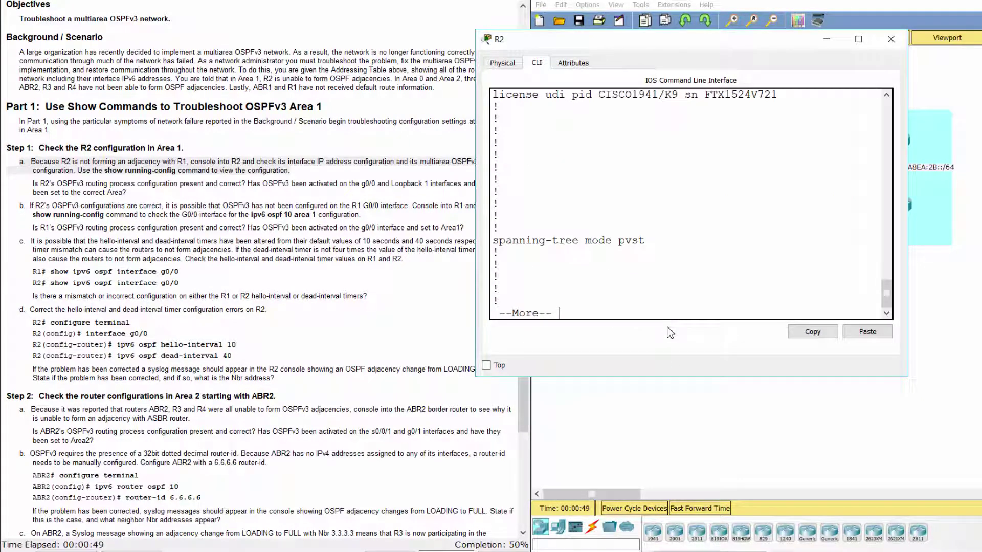
key(space)
key(space)
key(space)
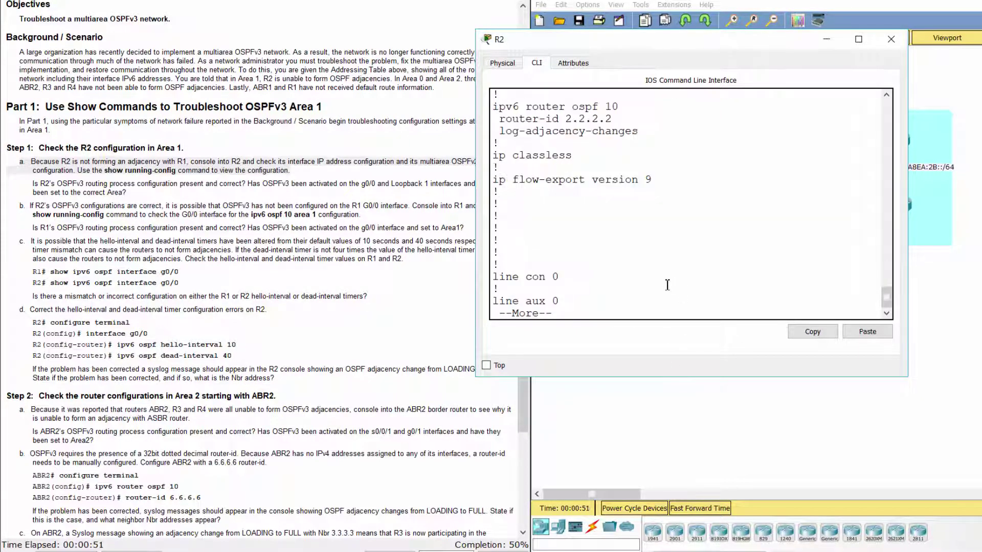
- Examine R2's OSPFv3 routing process, its router ID and the OSPF area assignment on GigabitEthernet0/0
scroll(647, 284, up, 5)
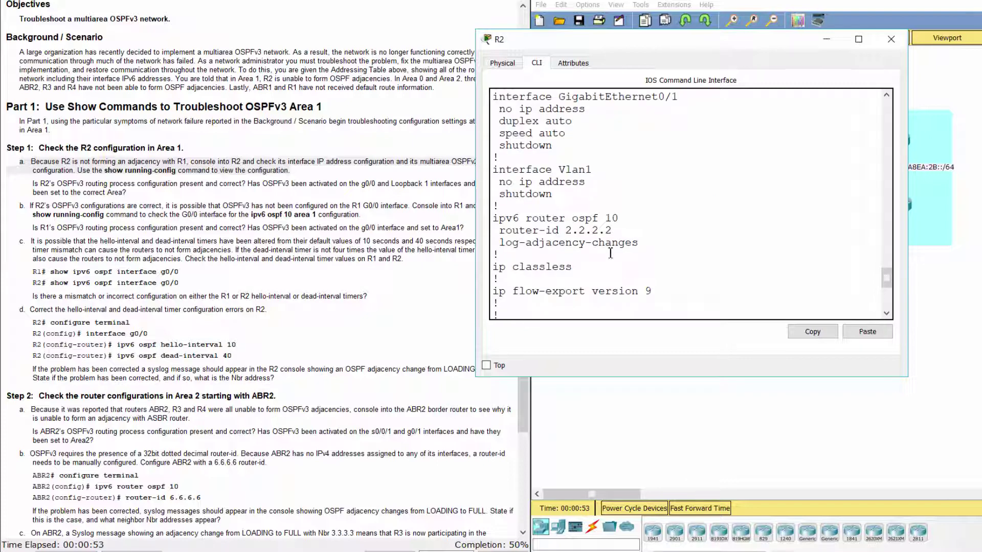
drag(494, 219, 627, 230)
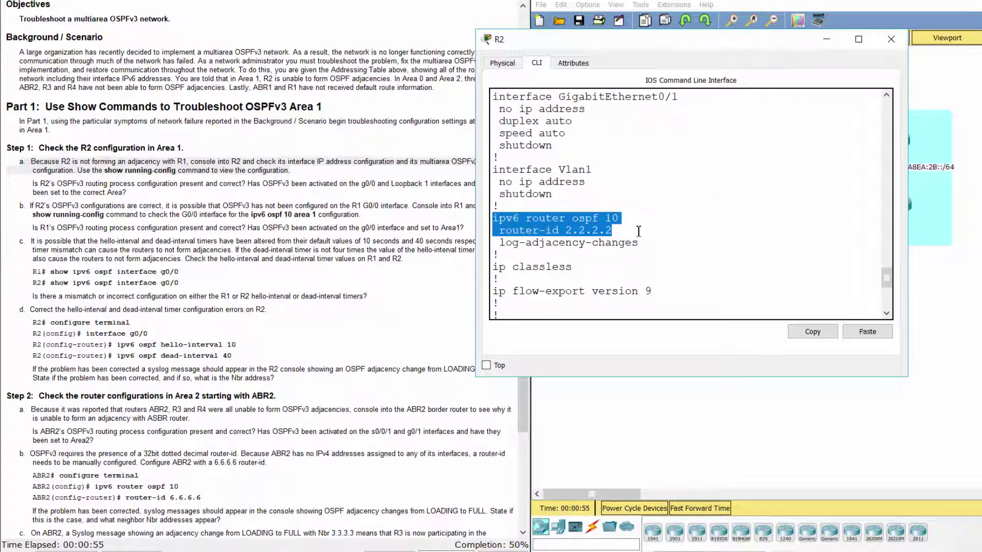
click(655, 232)
scroll(655, 232, up, 3)
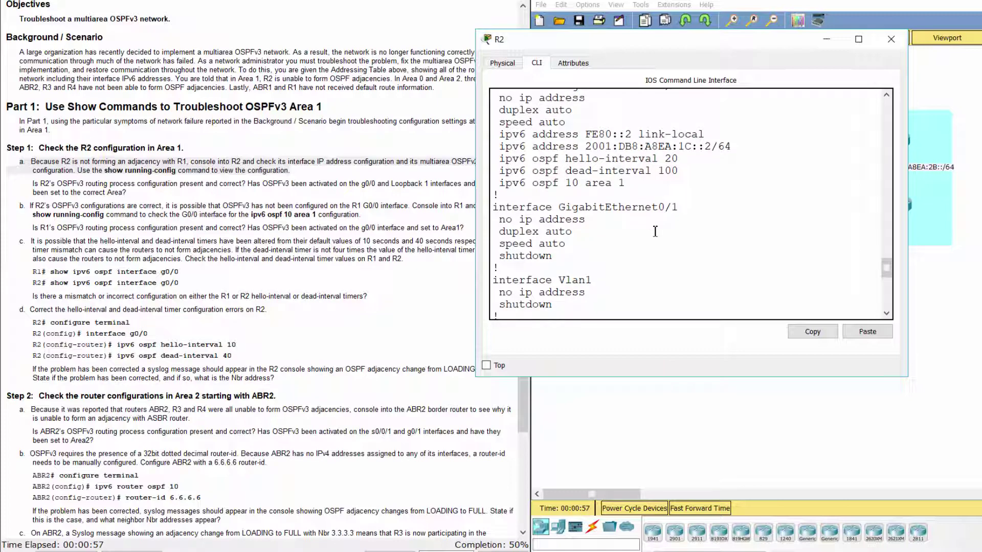
scroll(655, 231, up, 3)
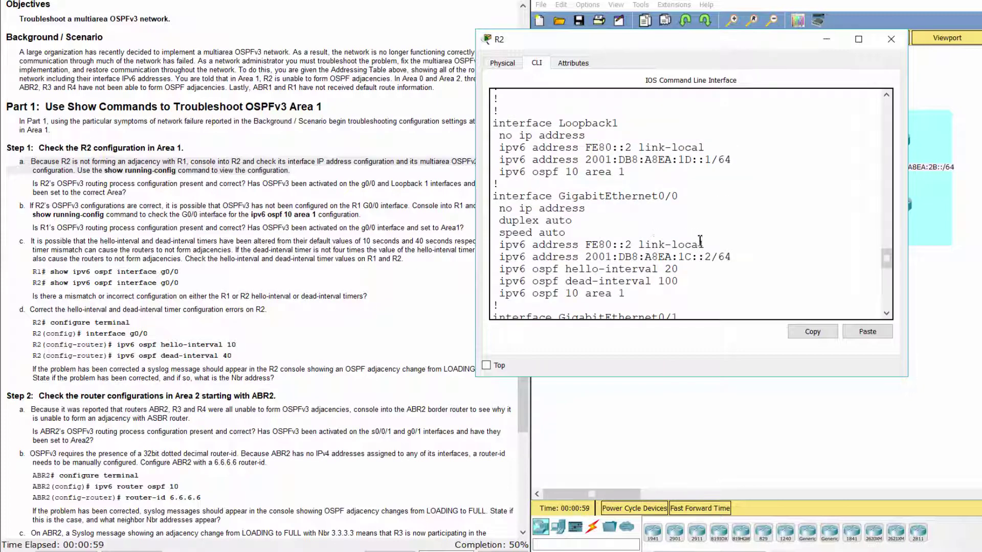
drag(494, 196, 699, 198)
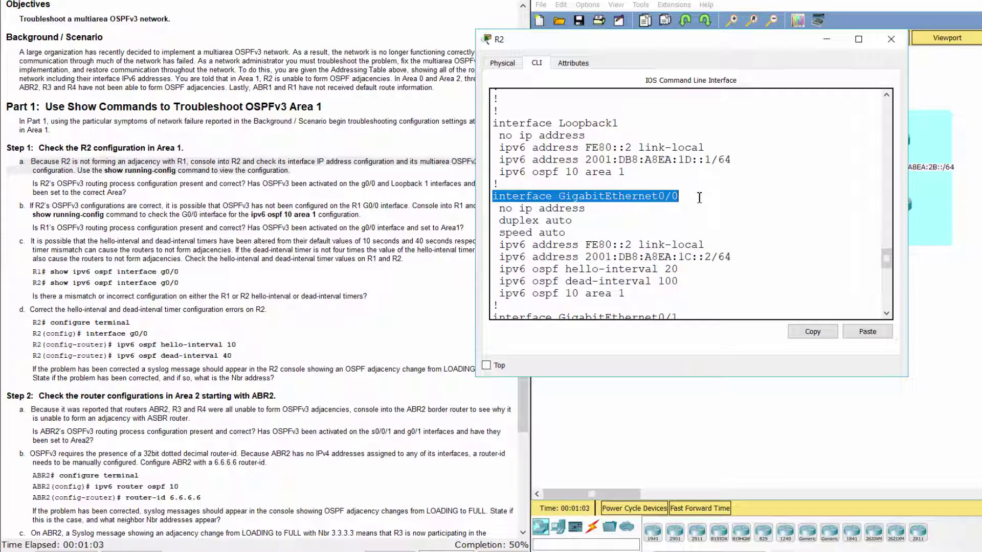
drag(512, 293, 629, 296)
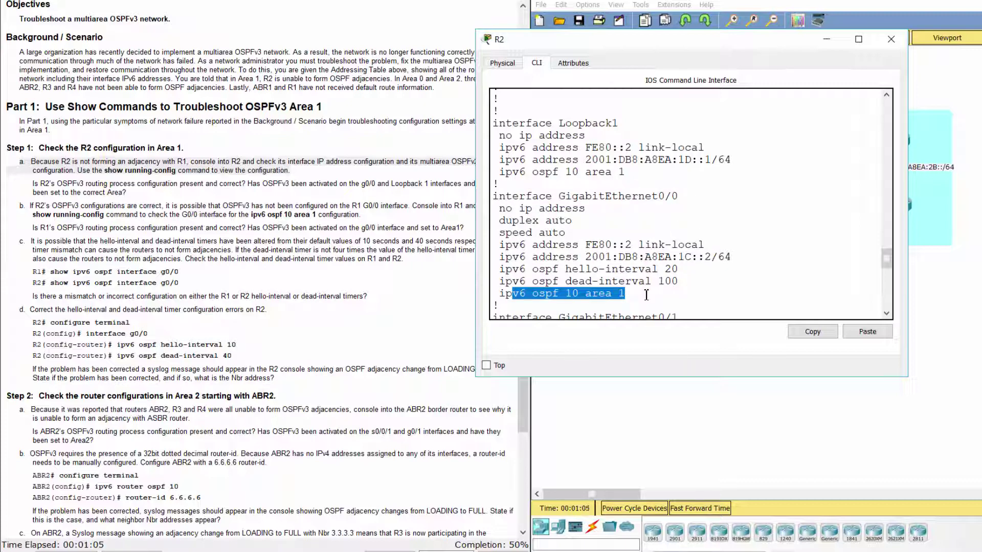
click(686, 289)
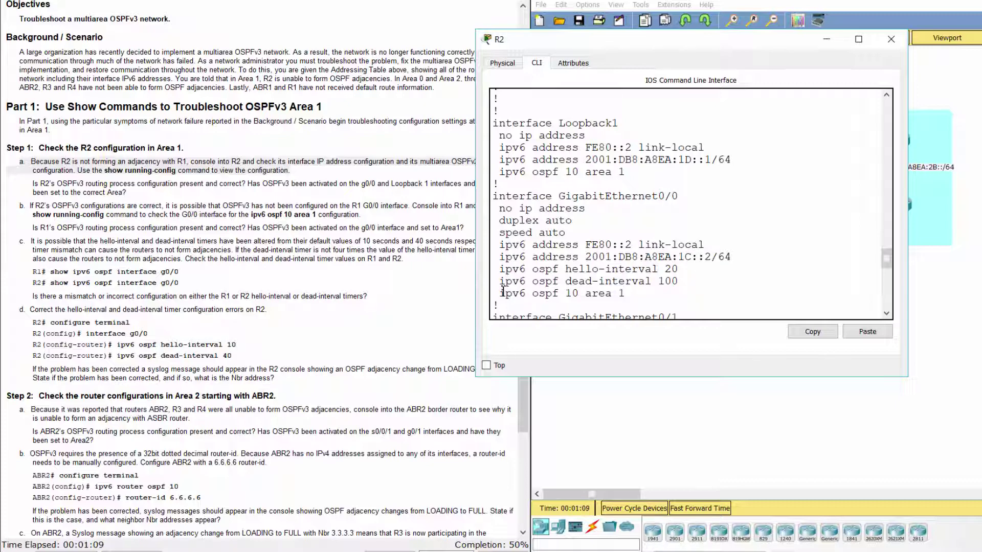
- Check the OSPF area assignment on R2's Loopback1 interface in the running configuration
scroll(548, 242, up, 1)
scroll(586, 254, down, 4)
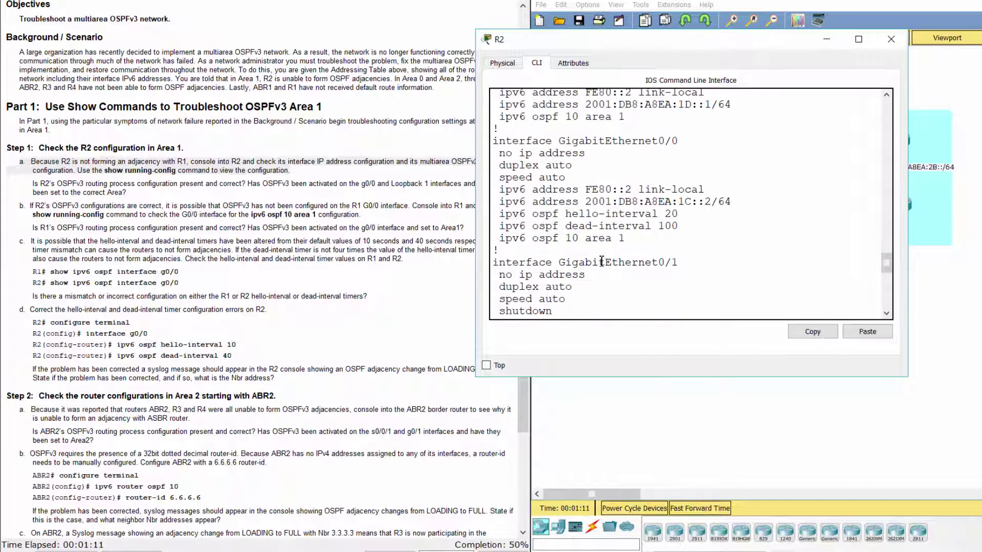
scroll(601, 261, down, 3)
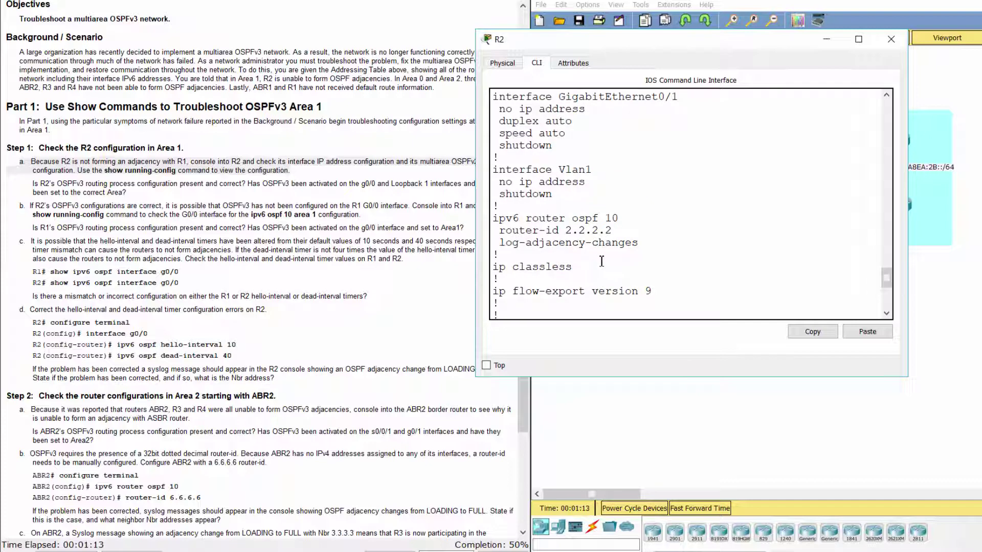
scroll(601, 261, up, 6)
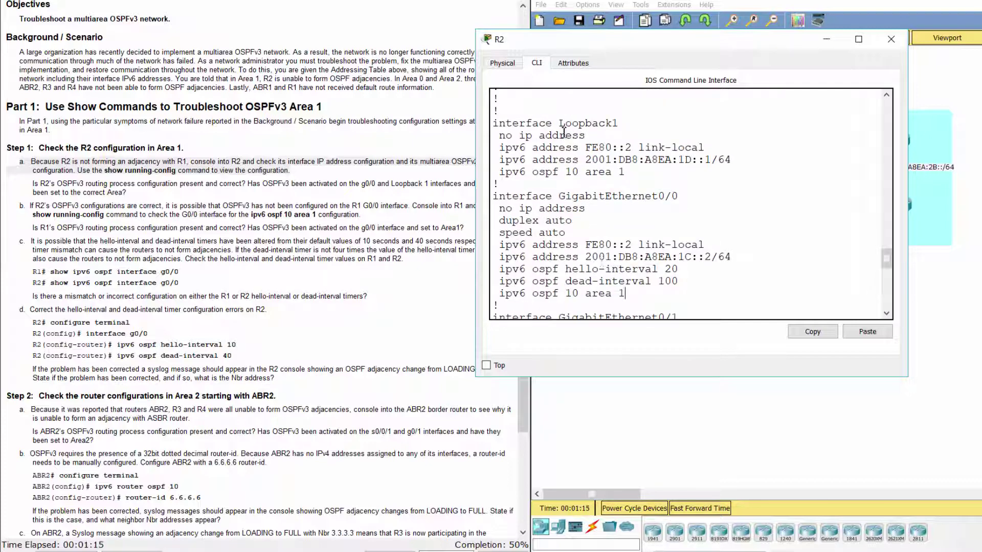
drag(501, 123, 634, 124)
drag(498, 172, 642, 171)
click(646, 175)
- Read the question about R2's OSPFv3 process and instruction b on checking R1's G0/0 interface
drag(32, 184, 167, 190)
click(173, 190)
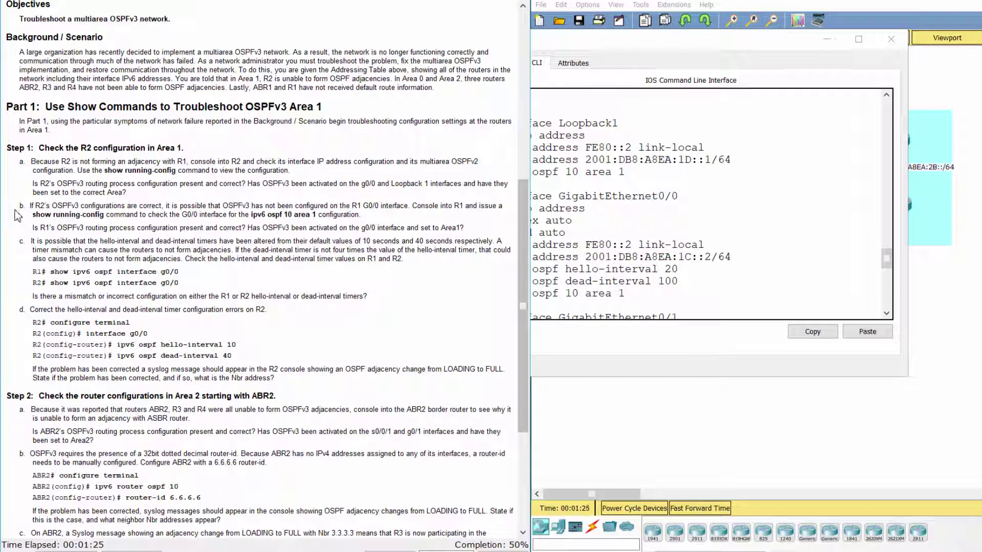
drag(20, 205, 382, 219)
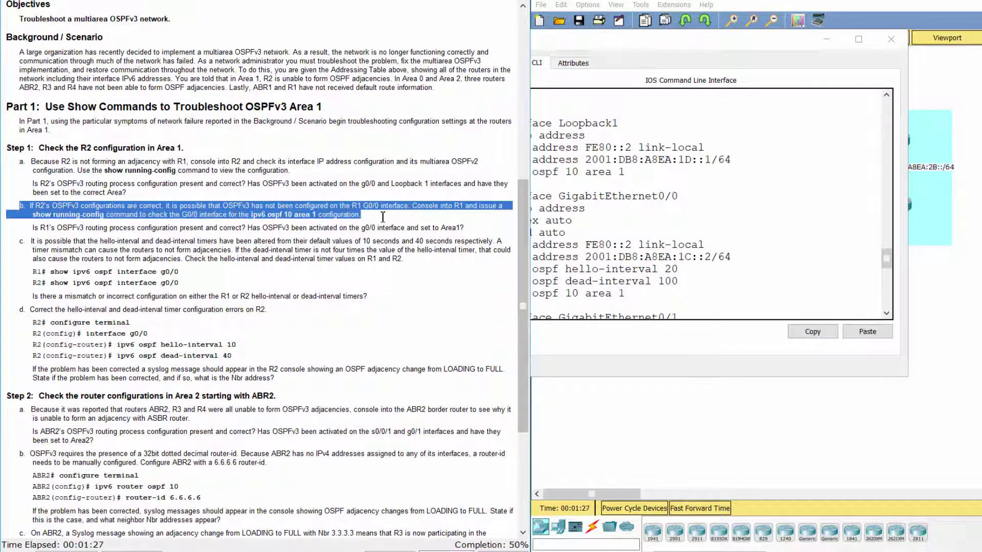
click(381, 220)
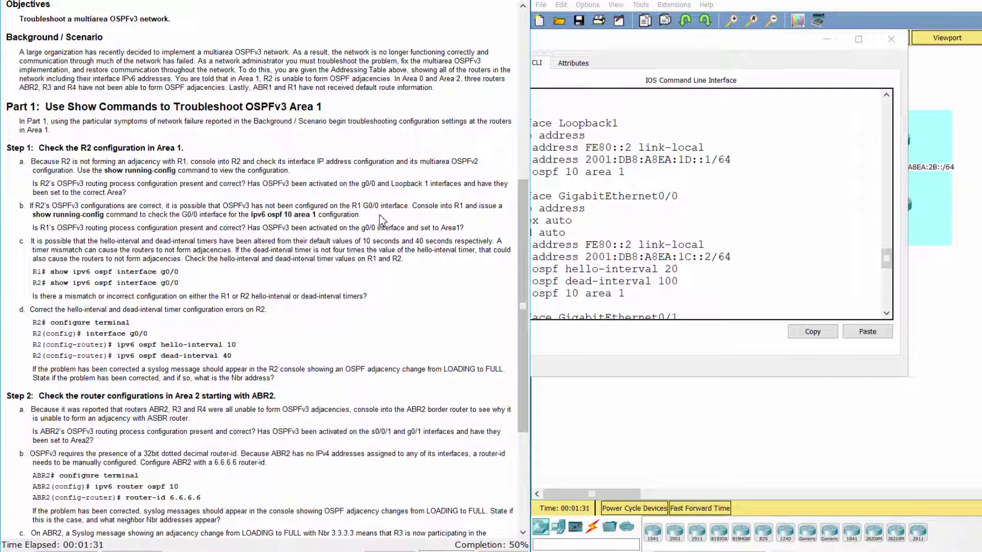
- Open router R1's command line and enter privileged EXEC mode with ena
click(683, 421)
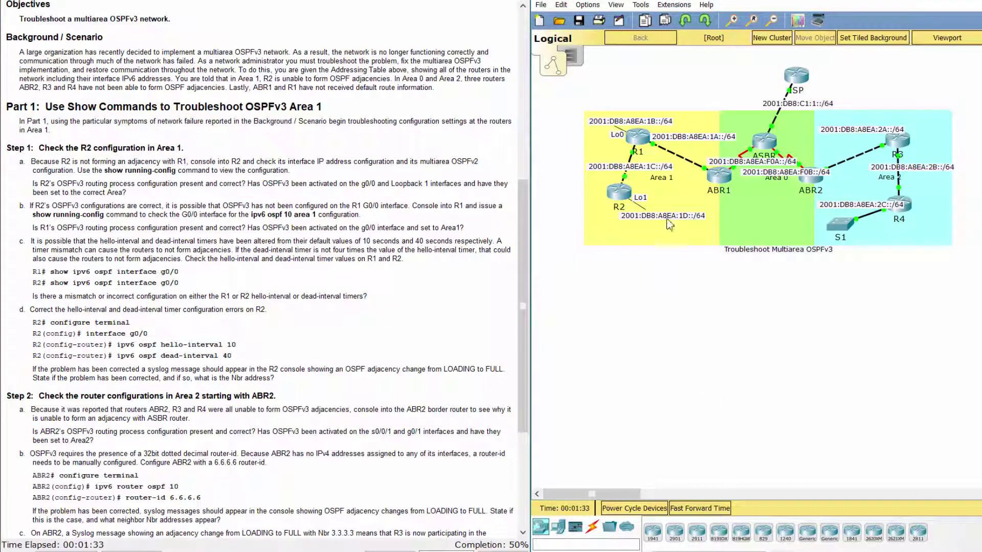
click(645, 148)
drag(571, 128, 629, 47)
drag(745, 157, 906, 157)
click(499, 65)
key(Return)
text(ena)
key(Return)
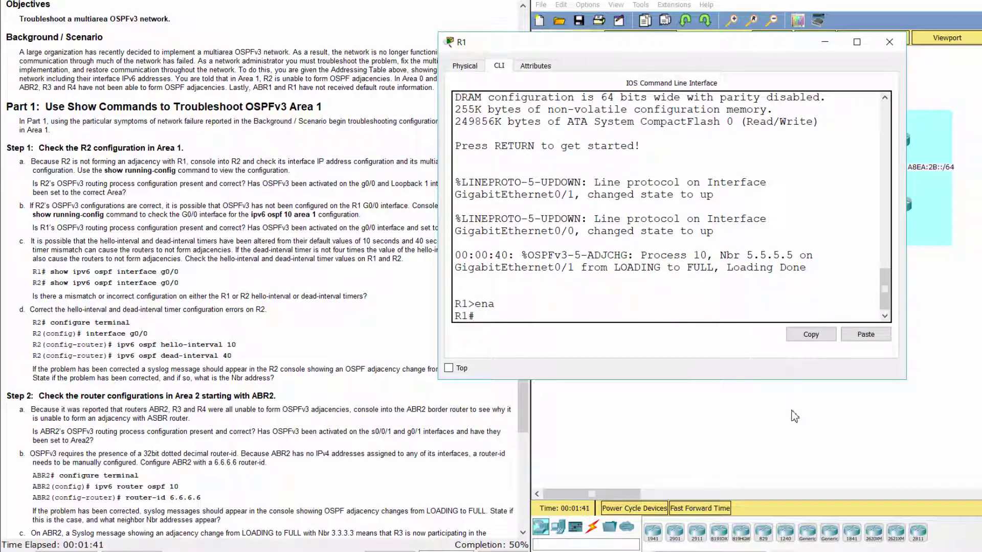
- Display R1's running configuration with show run and page past the interface sections
text(show run)
key(Return)
key(space)
key(space)
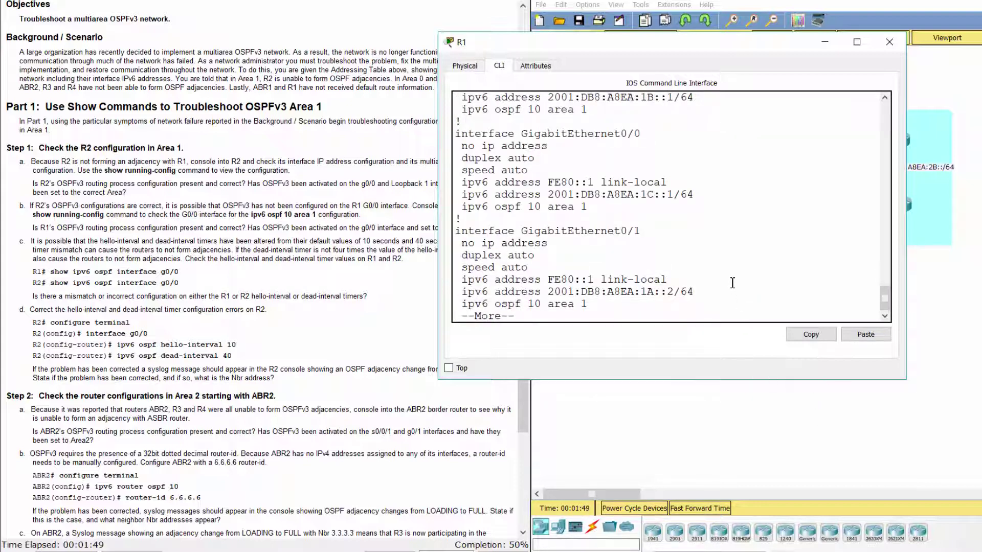
key(space)
- Examine R1's OSPFv3 process, router ID and GigabitEthernet0/0 area assignment, and compare them with the question under instruction b
scroll(646, 282, up, 2)
drag(456, 220, 596, 235)
click(648, 244)
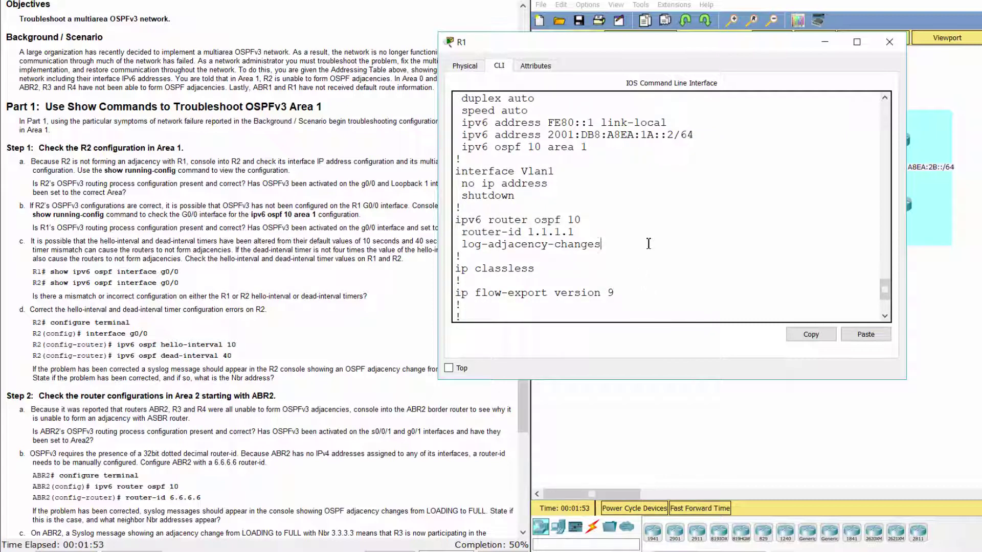
scroll(648, 243, up, 2)
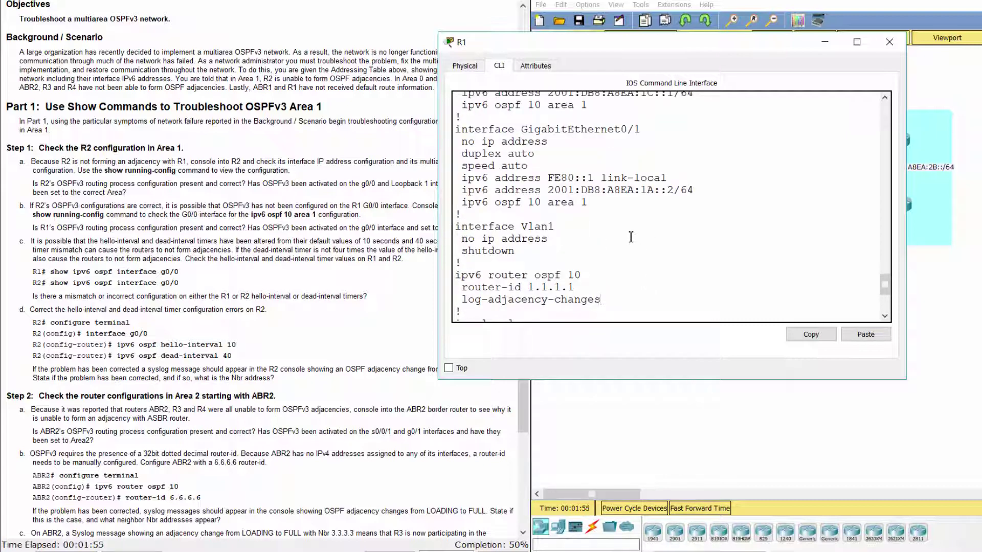
scroll(566, 221, up, 4)
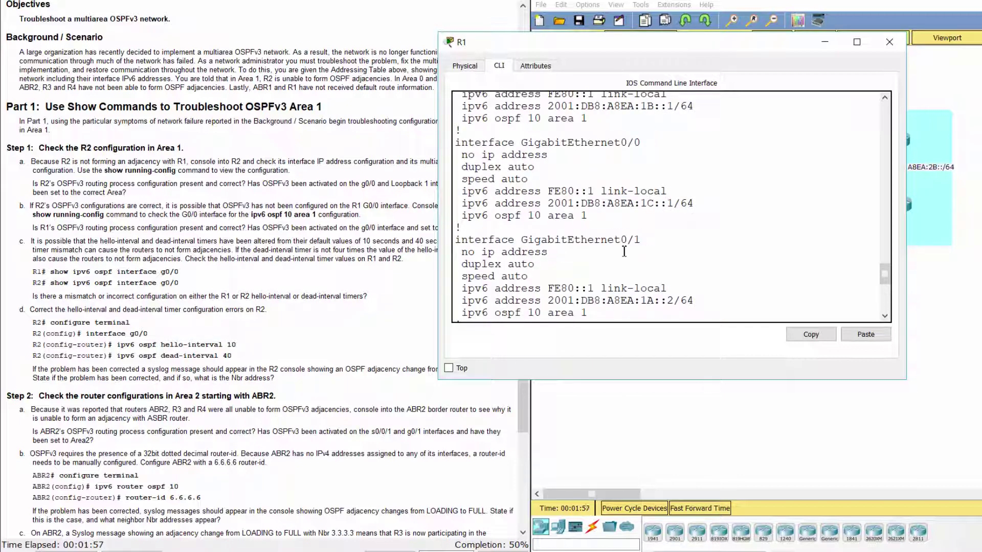
scroll(626, 250, up, 2)
drag(460, 204, 661, 197)
drag(462, 271, 610, 274)
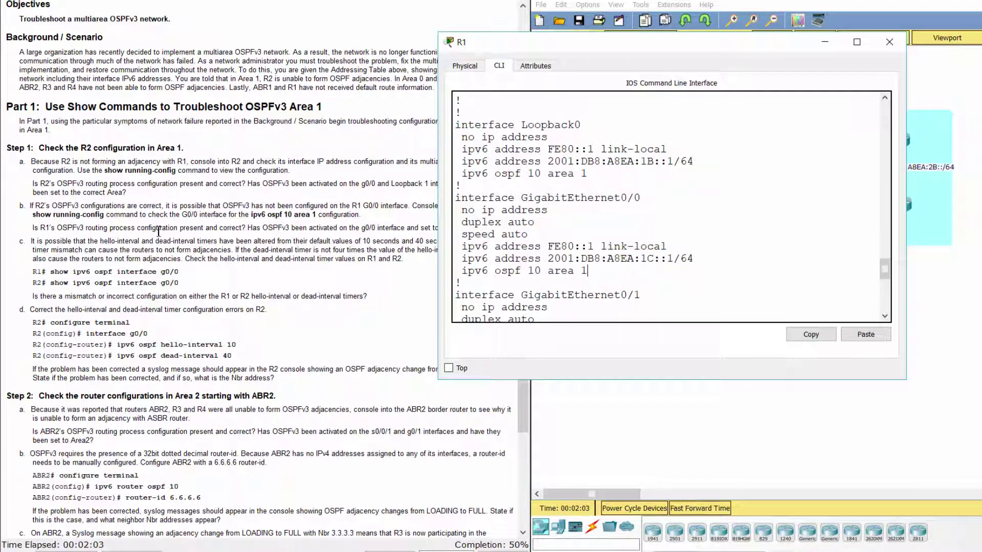
drag(33, 228, 474, 227)
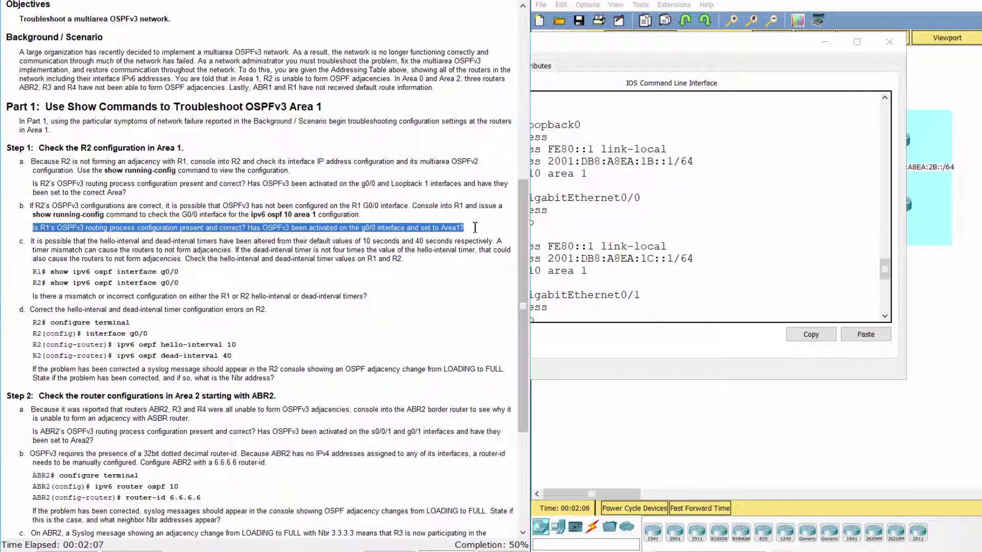
- Read instruction c on timer mismatches and display R1's OSPFv3 interface details with show ipv6 ospf interface g0/0
click(484, 231)
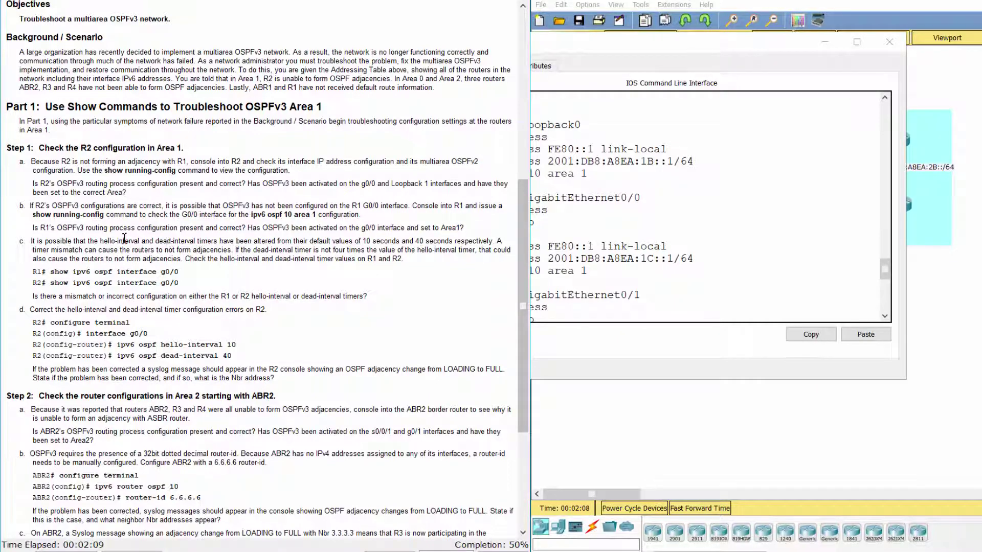
drag(19, 240, 420, 261)
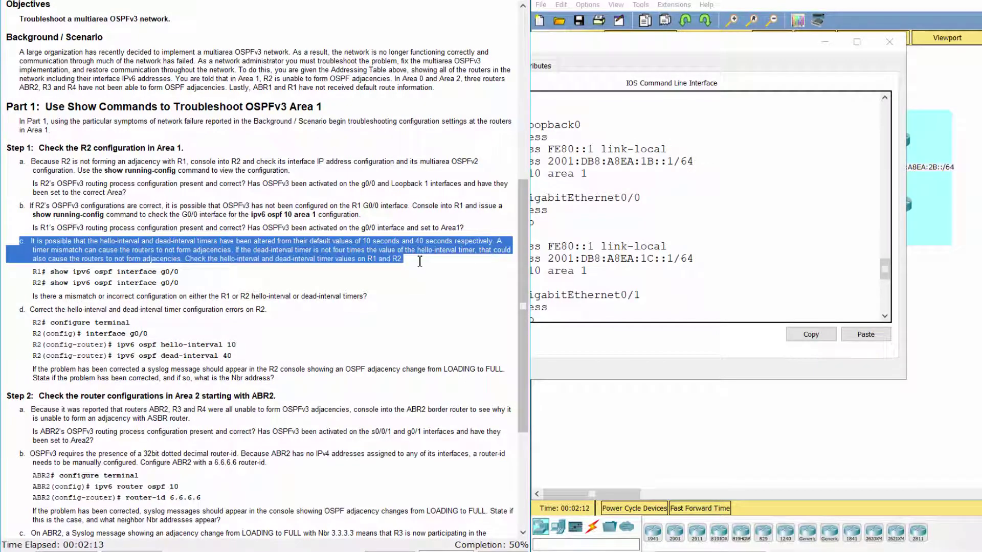
click(627, 308)
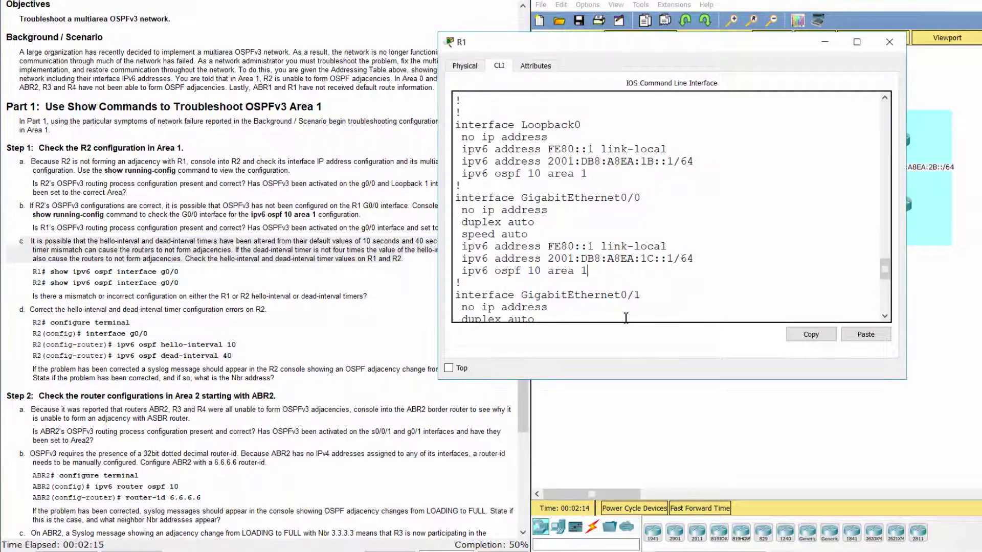
key(space)
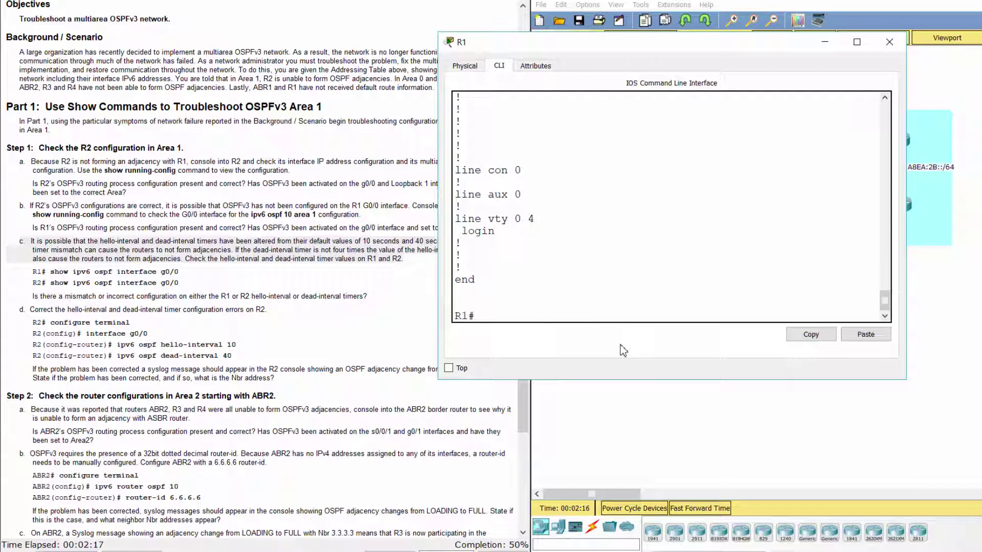
text(show ipv6 ospf interface g0/0)
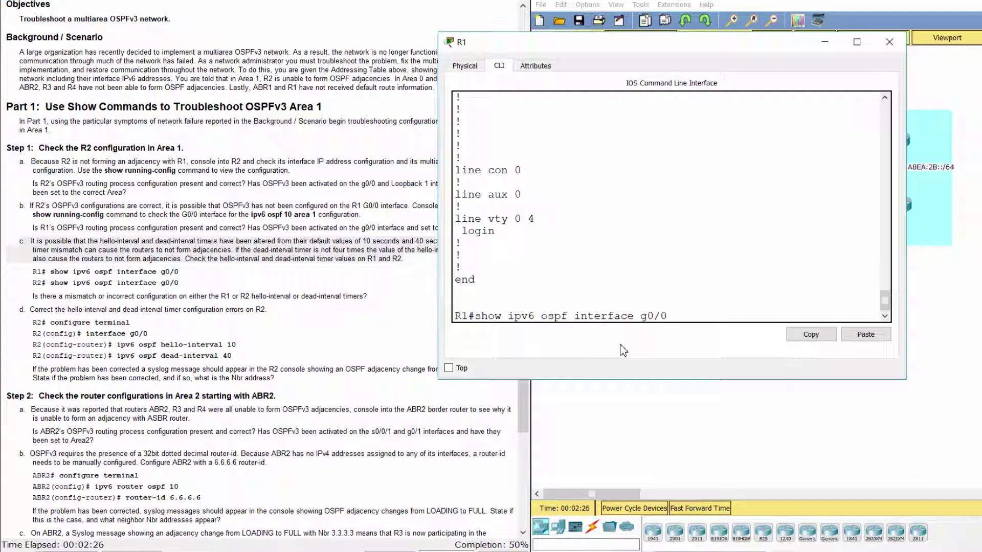
key(Return)
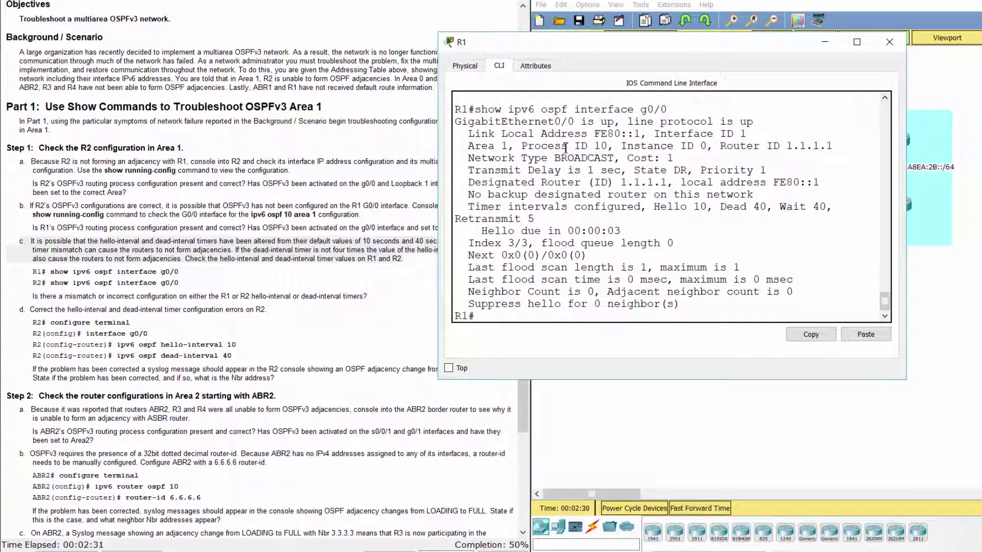
- Examine the GigabitEthernet0/0 line status and the hello and dead timer intervals in R1's output
drag(521, 123, 764, 126)
click(788, 134)
drag(656, 208, 767, 206)
drag(492, 232, 661, 227)
click(673, 232)
- Switch to router R2's command line and display its OSPFv3 interface details with show ipv6 ospf interface g0/0
click(689, 441)
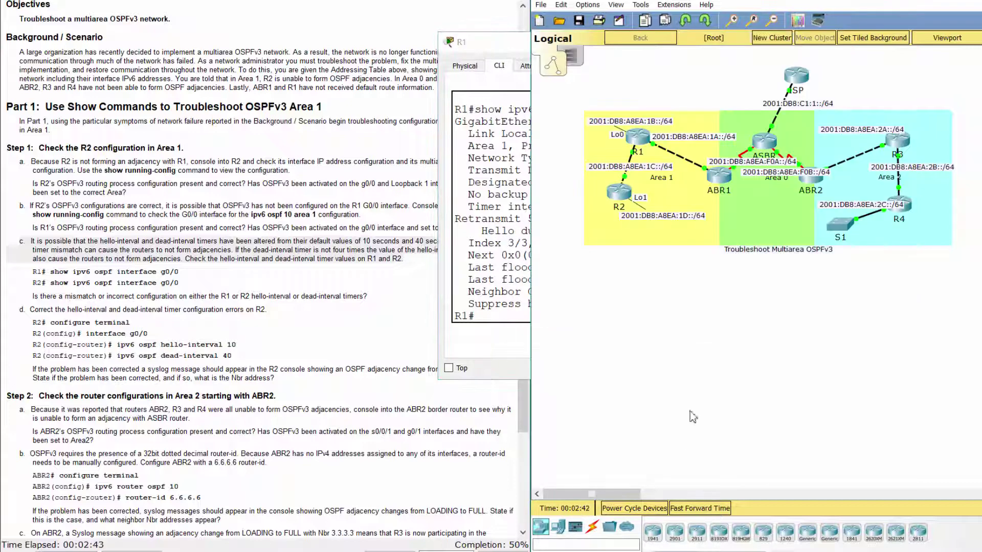
click(616, 187)
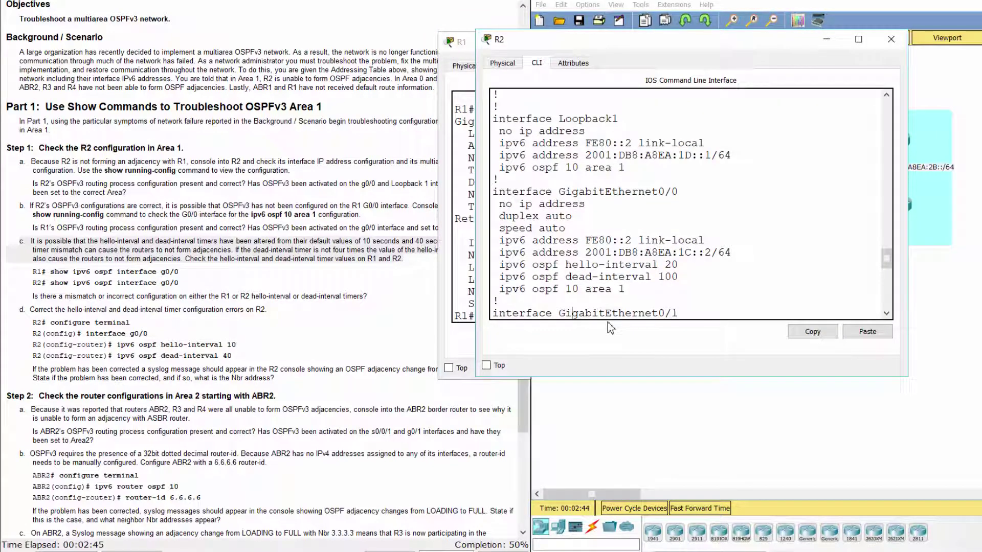
key(Return)
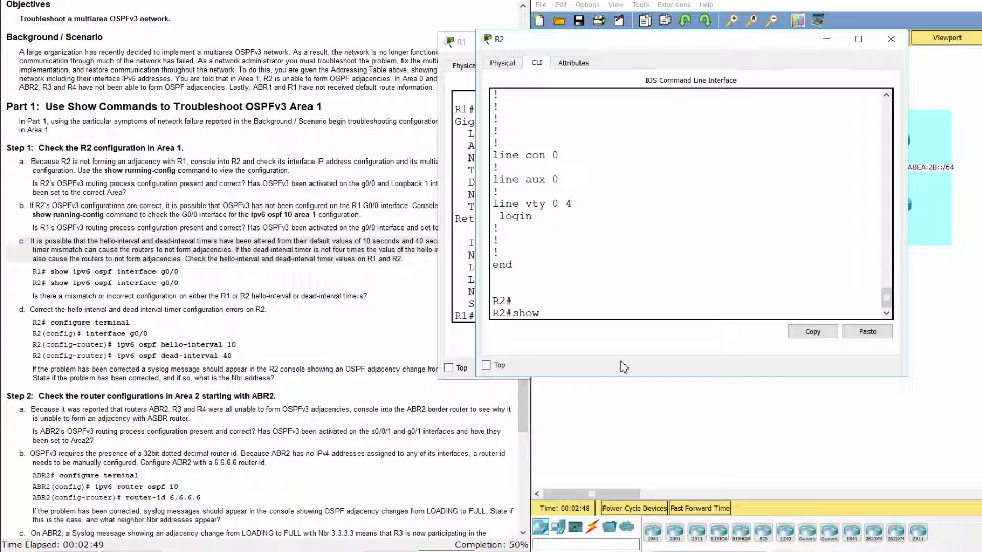
text(show ipv6 ospf interface g)
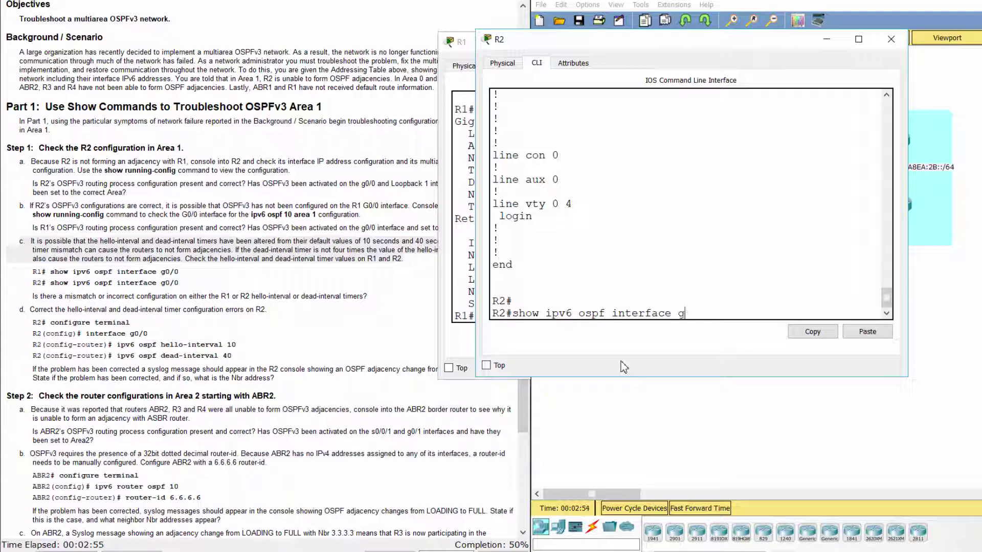
text(0/0)
key(Return)
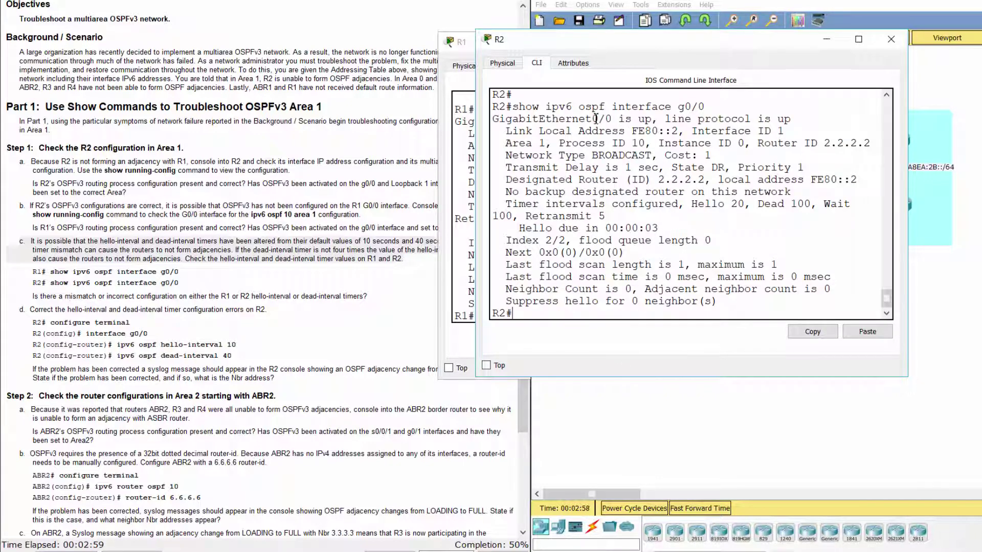
- Examine R2's GigabitEthernet0/0 status and hello and dead timers, and compare them with the mismatch question under instruction c
drag(493, 118, 796, 119)
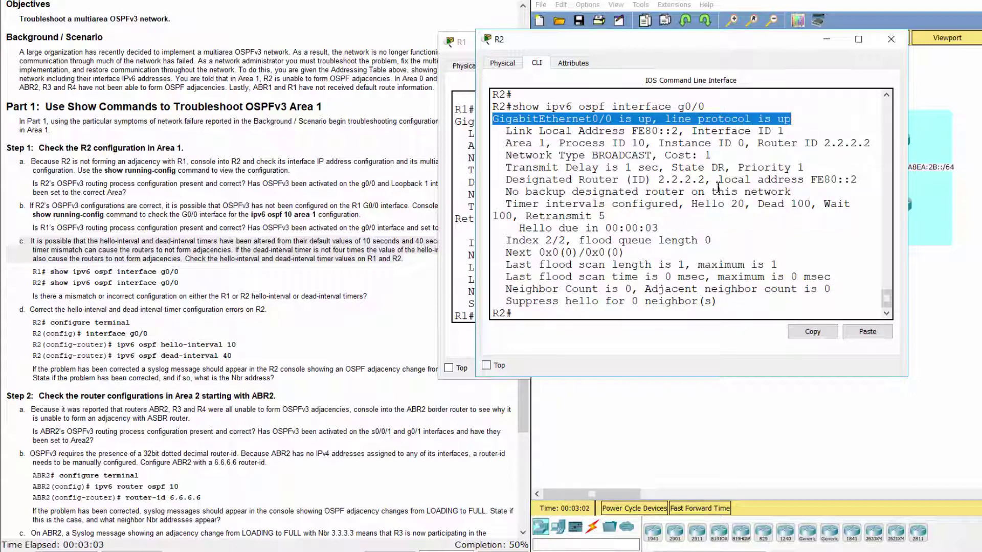
drag(698, 204, 817, 203)
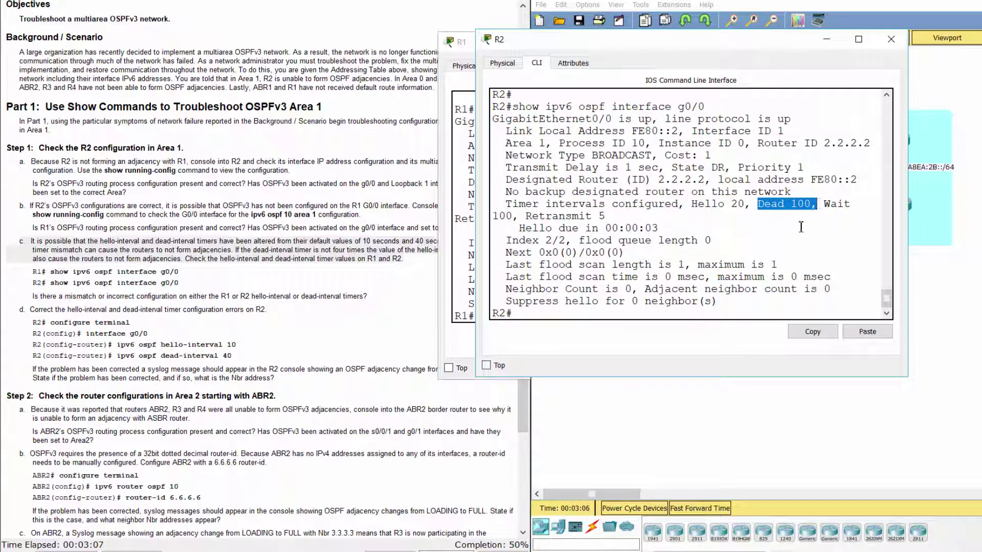
click(800, 226)
drag(526, 231, 673, 233)
click(675, 233)
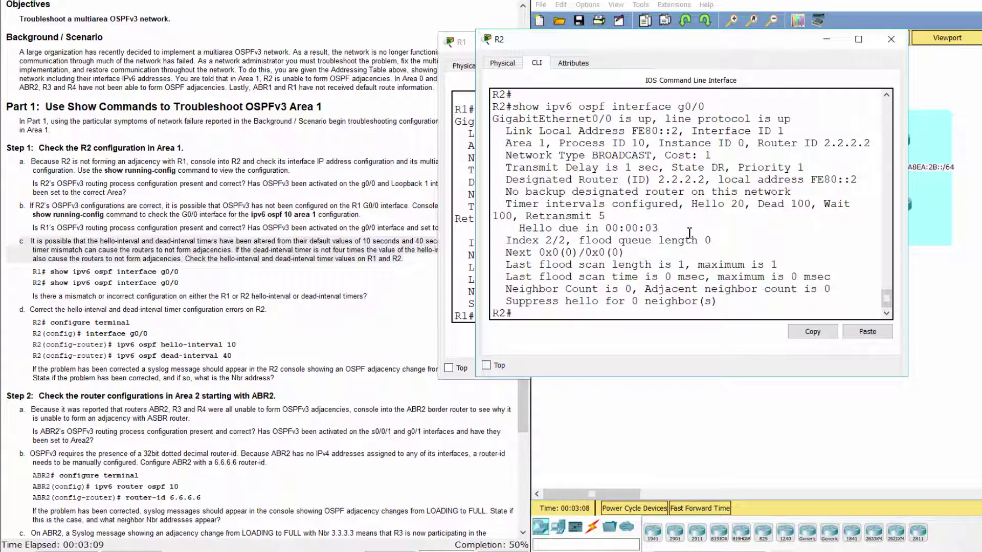
click(202, 296)
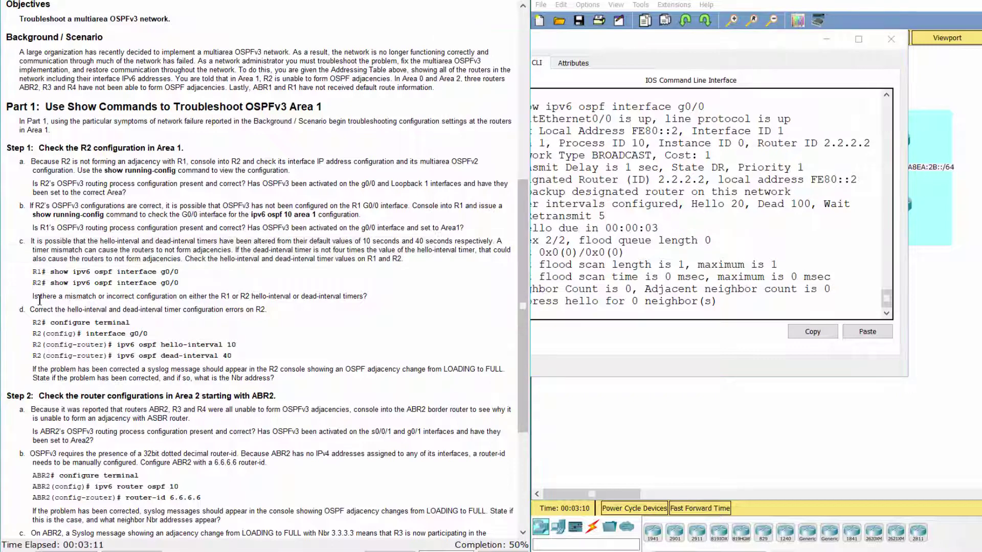
drag(32, 295, 379, 294)
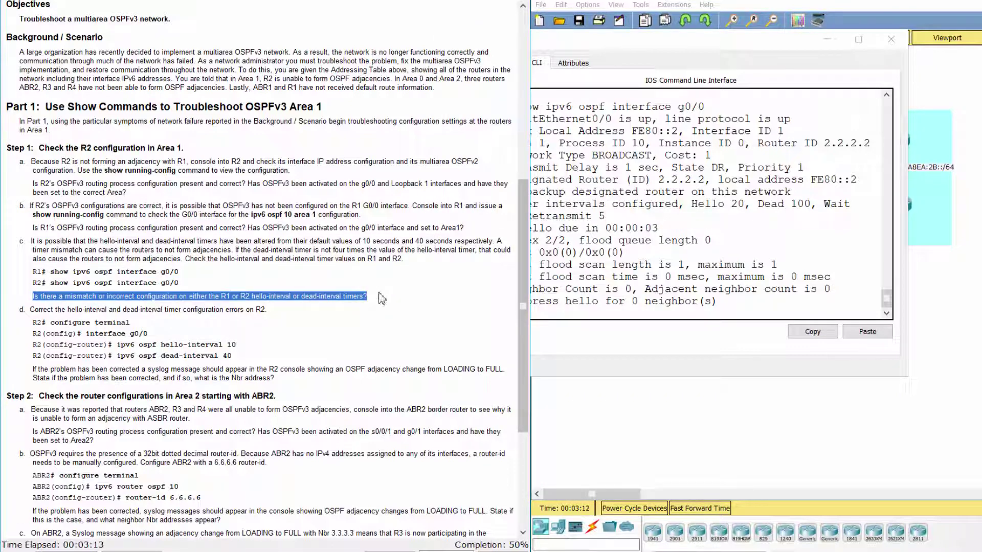
click(388, 299)
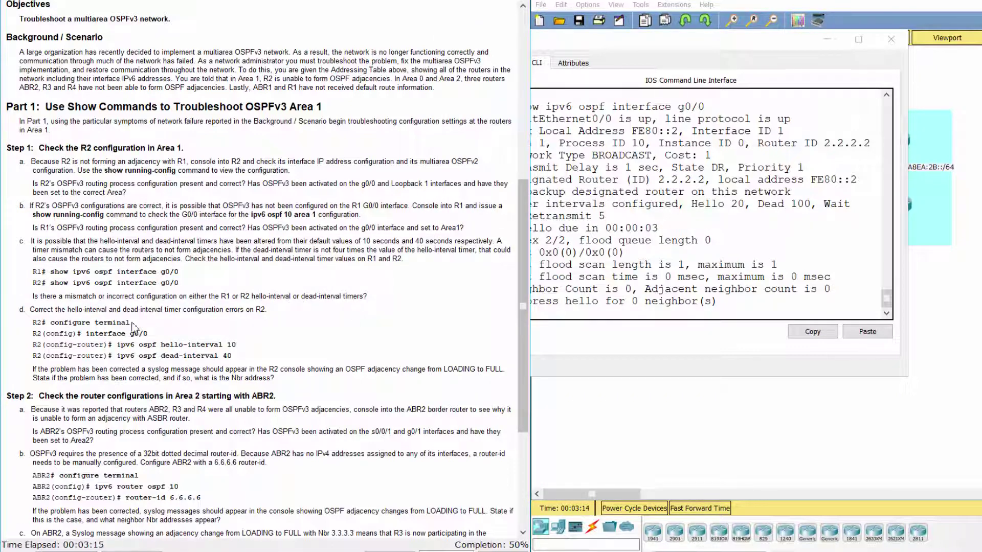
- Following instruction d, set the OSPFv3 hello interval on R2's g0/0 interface with ipv6 ospf hello-interval 10
drag(19, 309, 261, 353)
click(624, 315)
text(conf t)
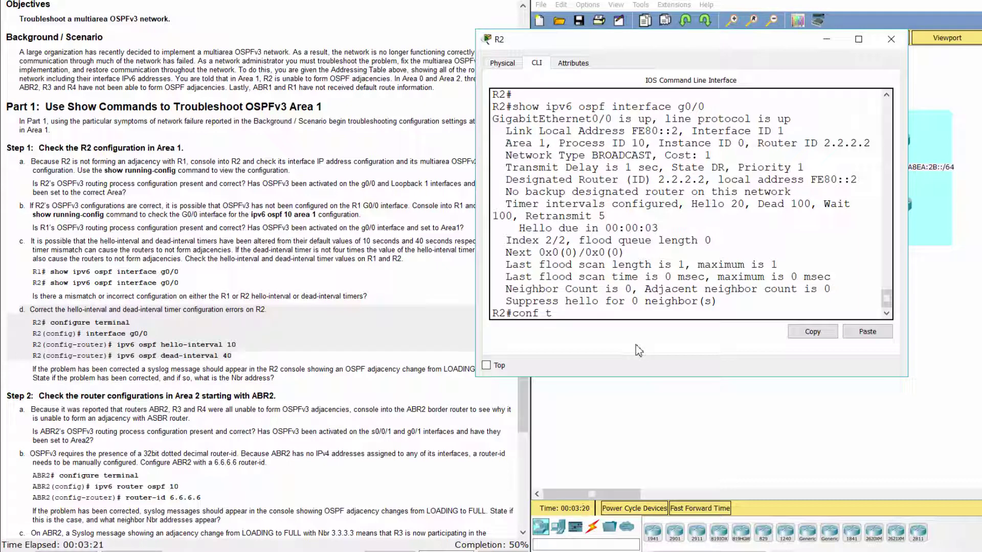
key(Return)
text(int g0/0)
key(Return)
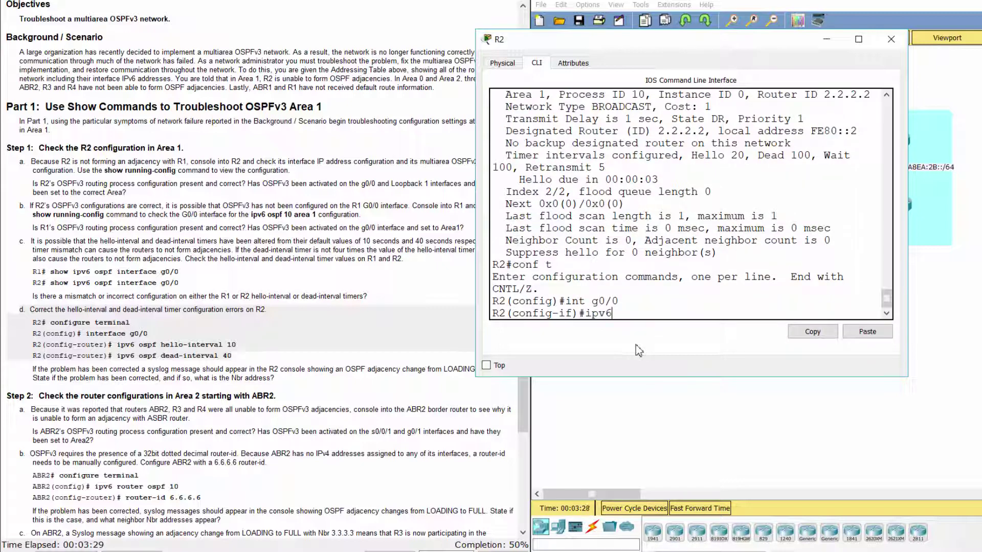
text(ipv6 ospf hello-interval 10)
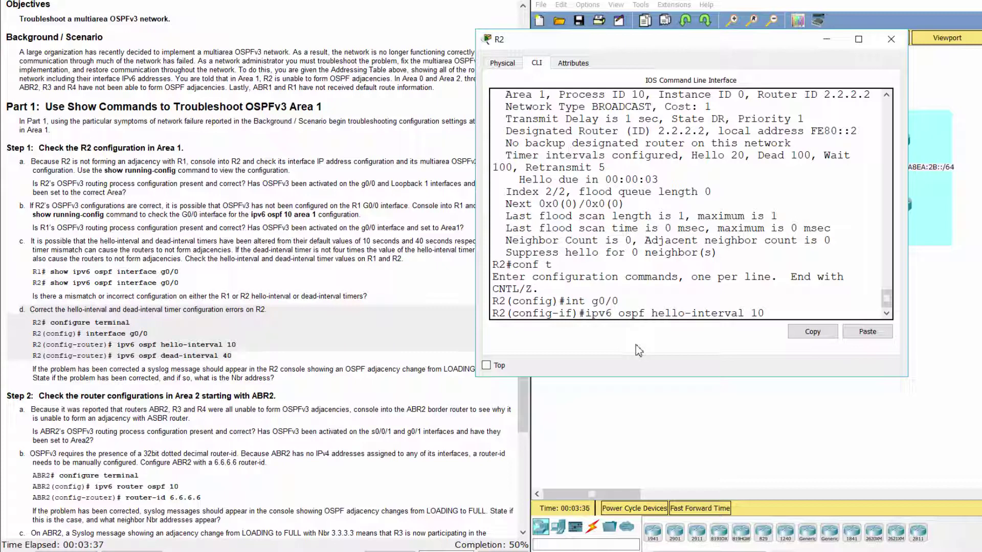
key(Return)
- Set the OSPFv3 dead interval on R2's g0/0 interface with ipv6 ospf dead-interval 40
text(ipv6 ospf )
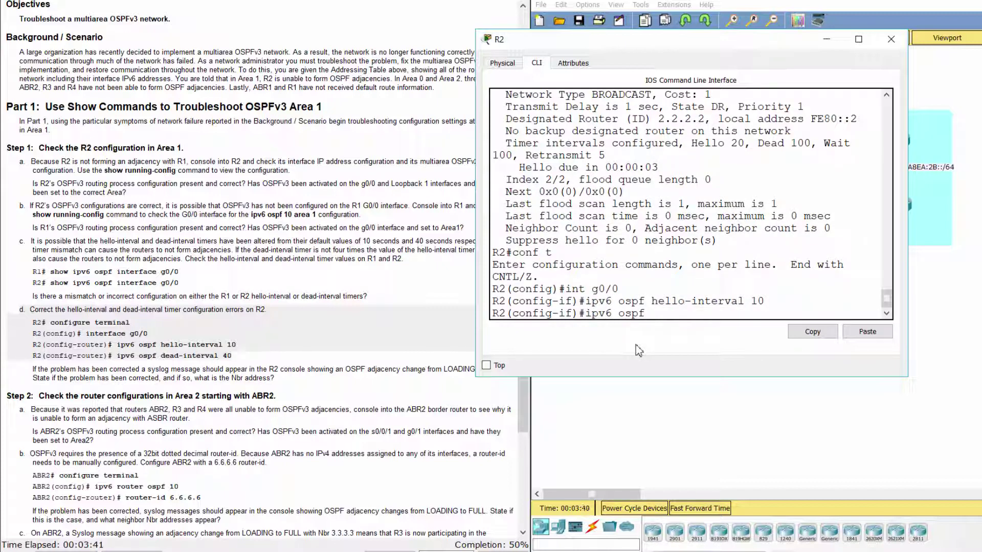
text(dead-interval 40)
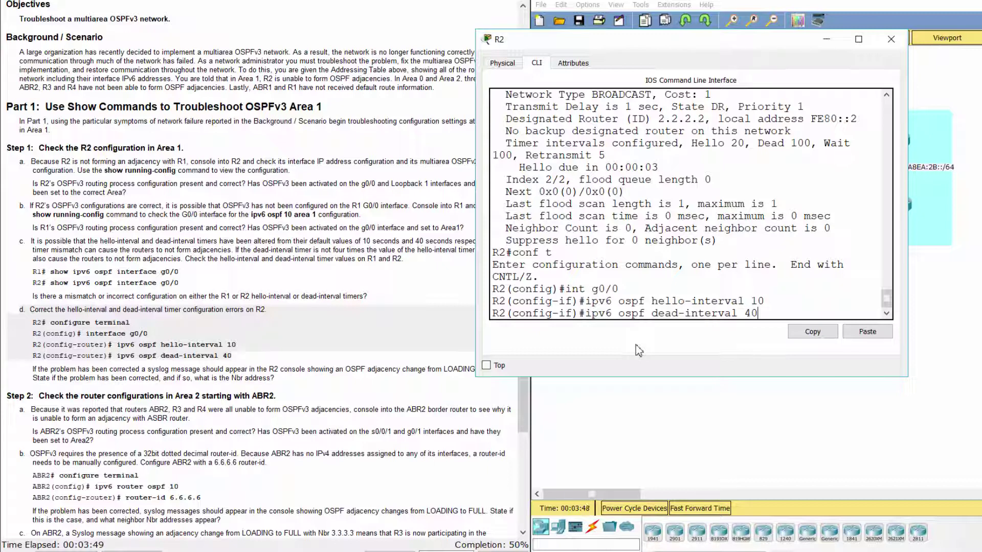
key(Return)
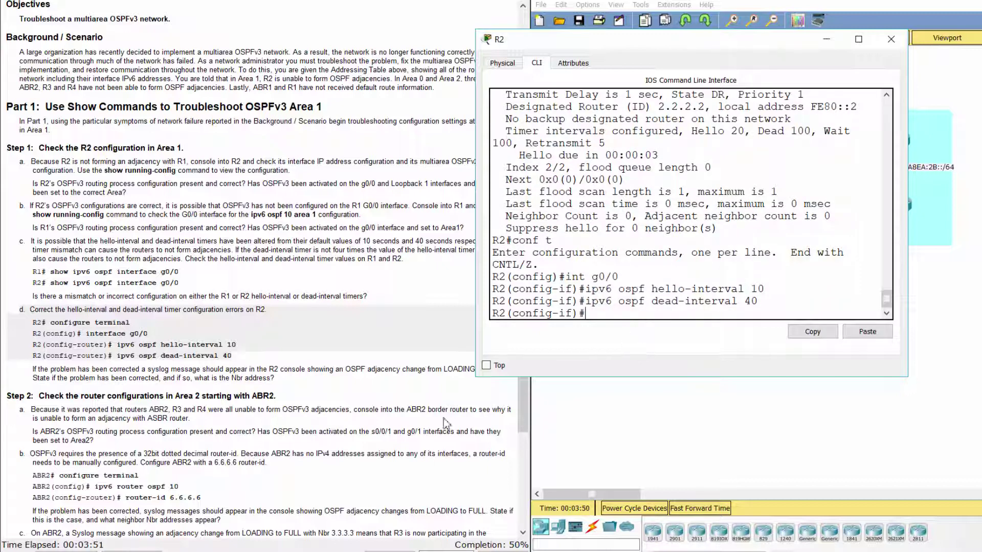
key(Return)
- Read the question about the syslog message and check R2's console for the adjacency change and neighbor address
click(37, 374)
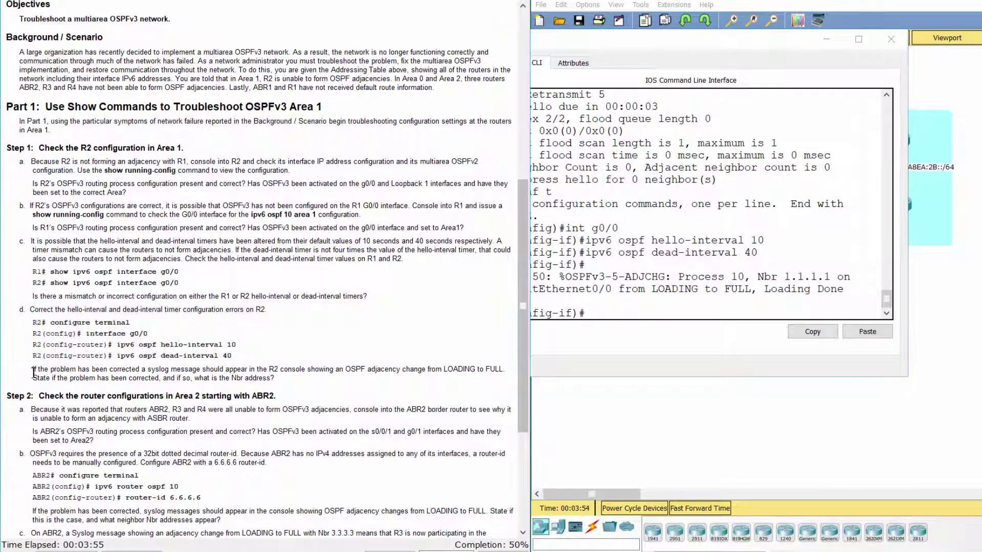
drag(33, 369, 318, 380)
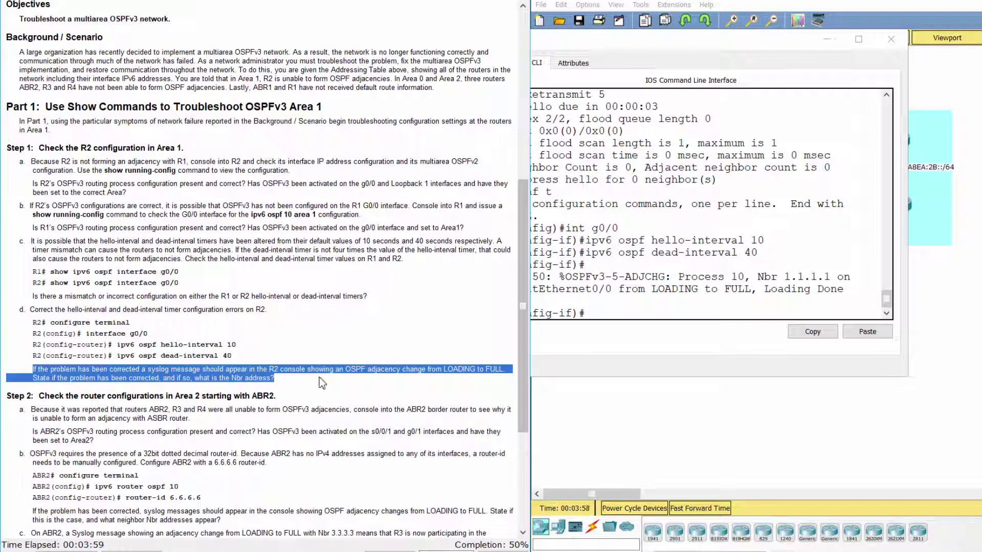
click(325, 383)
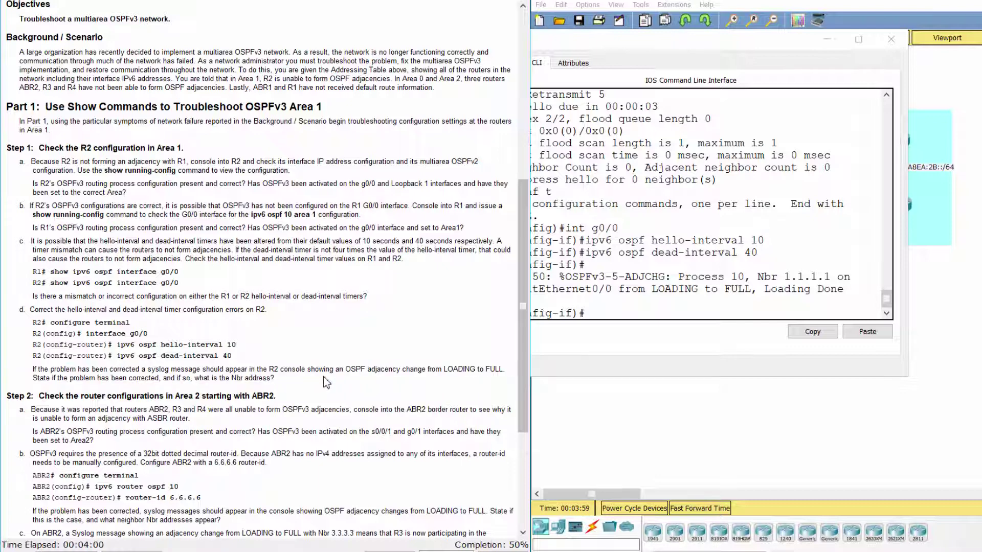
click(629, 313)
drag(758, 276, 863, 297)
click(707, 318)
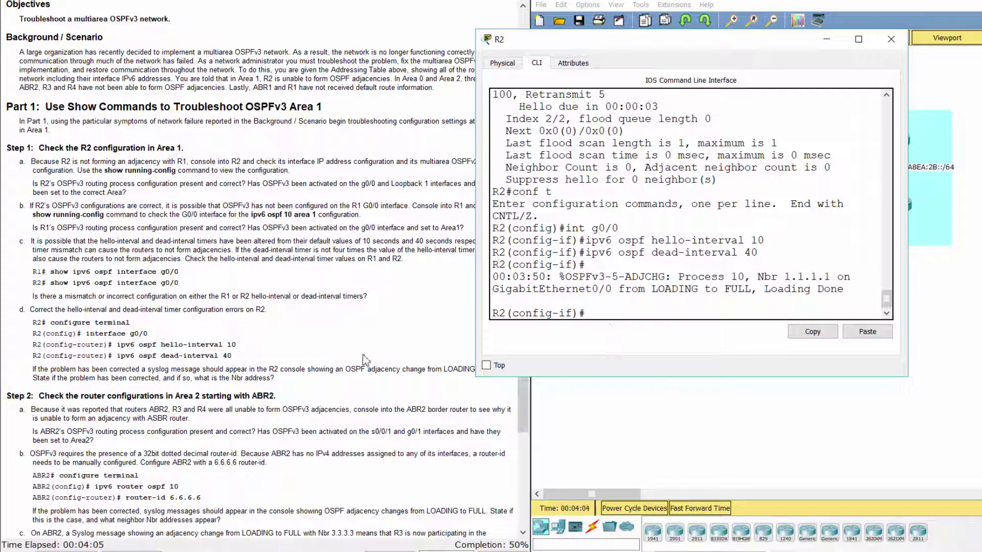
- Read the Step 2 heading and its instruction a on checking the Area 2 routers starting with ABR2
click(329, 375)
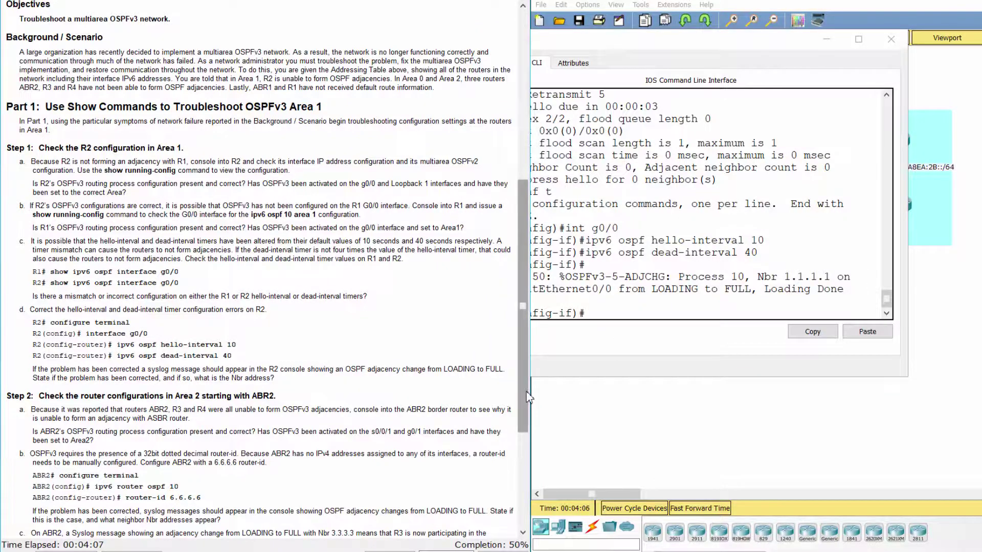
scroll(522, 509, down, 3)
drag(7, 220, 309, 225)
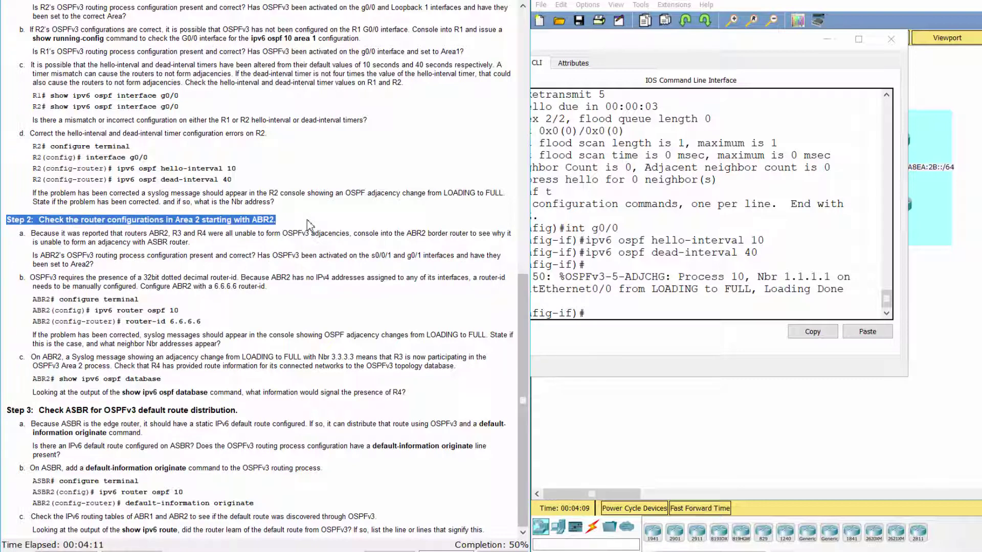
click(195, 234)
drag(20, 233, 216, 242)
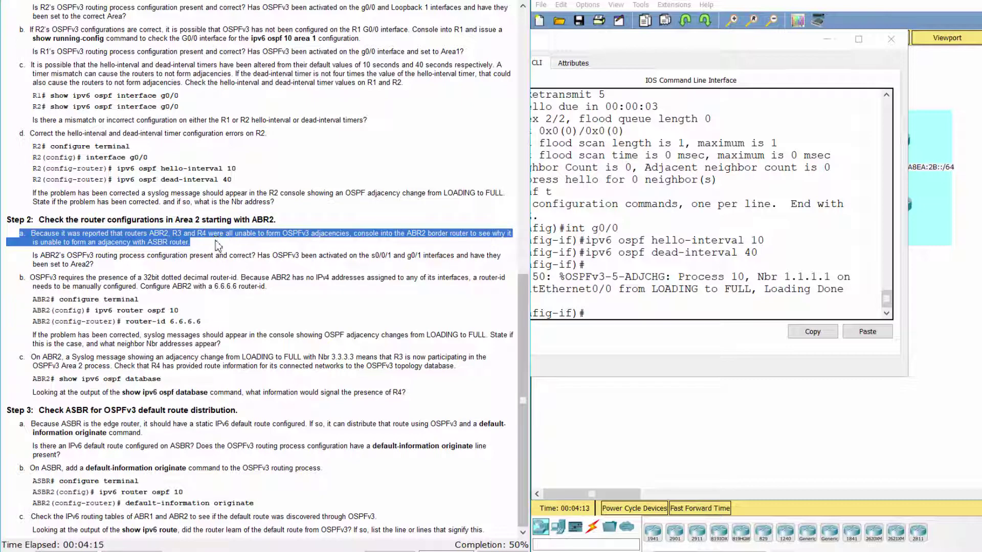
click(220, 248)
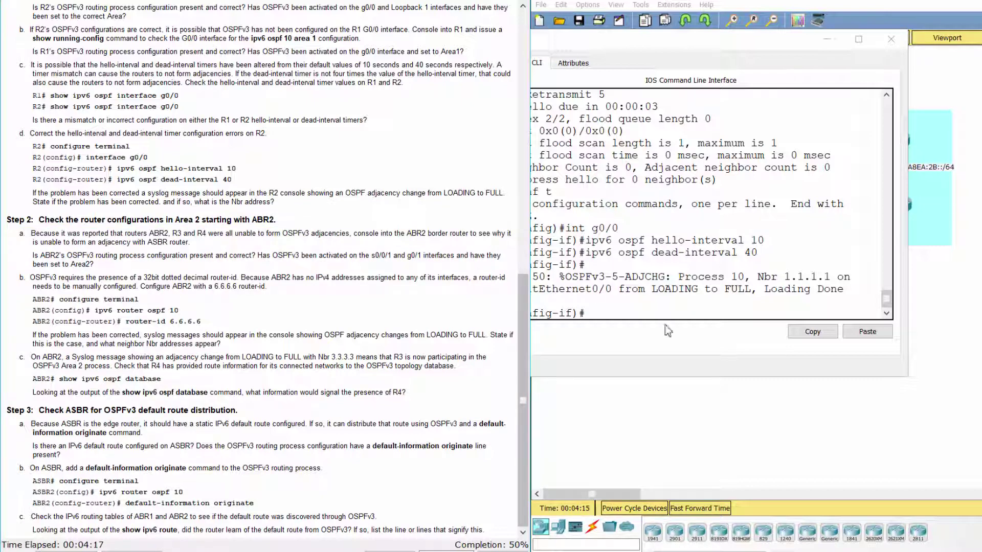
- Open router ABR2's command line and enter privileged EXEC mode with ena
click(684, 399)
click(811, 180)
drag(588, 111, 619, 41)
drag(720, 177, 893, 177)
click(472, 64)
key(Return)
text(ena)
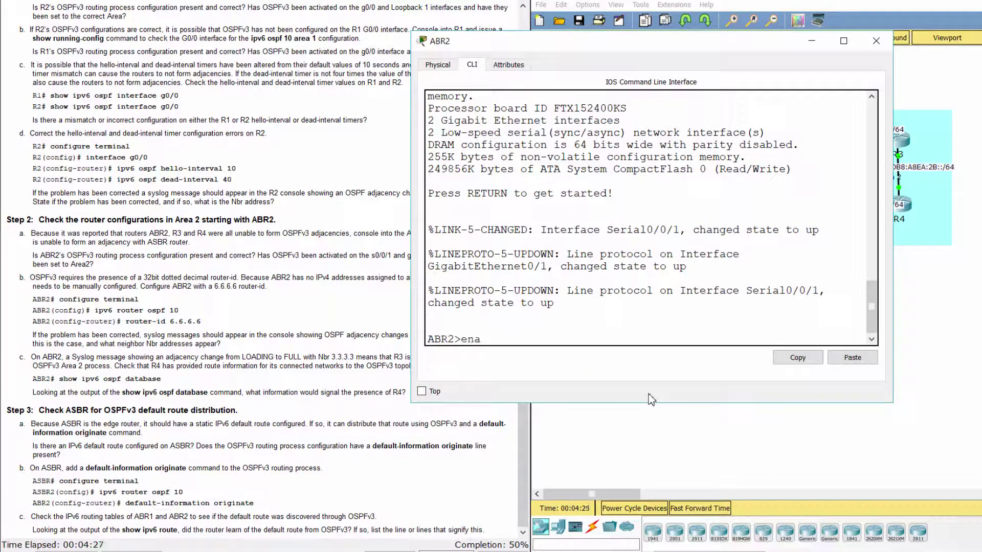
key(Return)
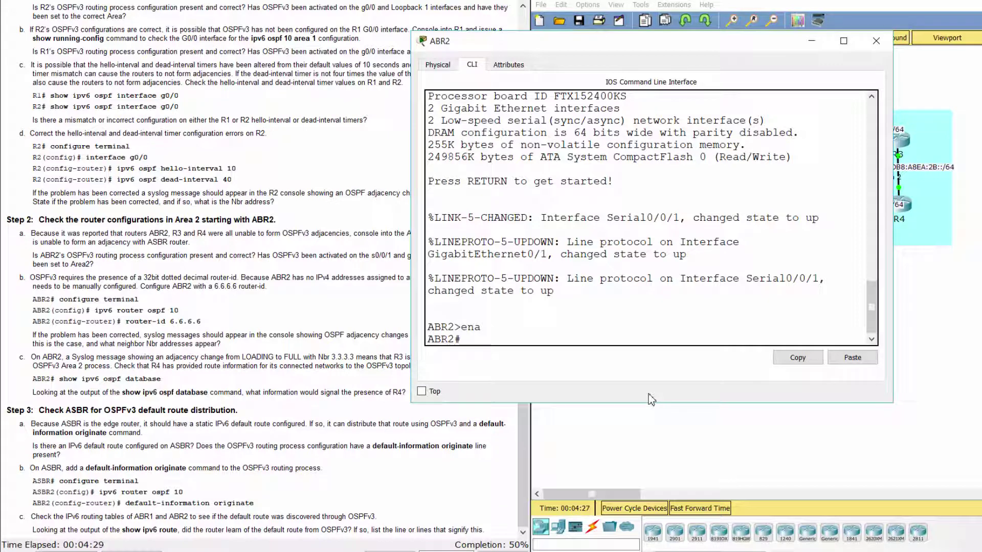
- Display ABR2's full running configuration with show run
text(show run)
key(Return)
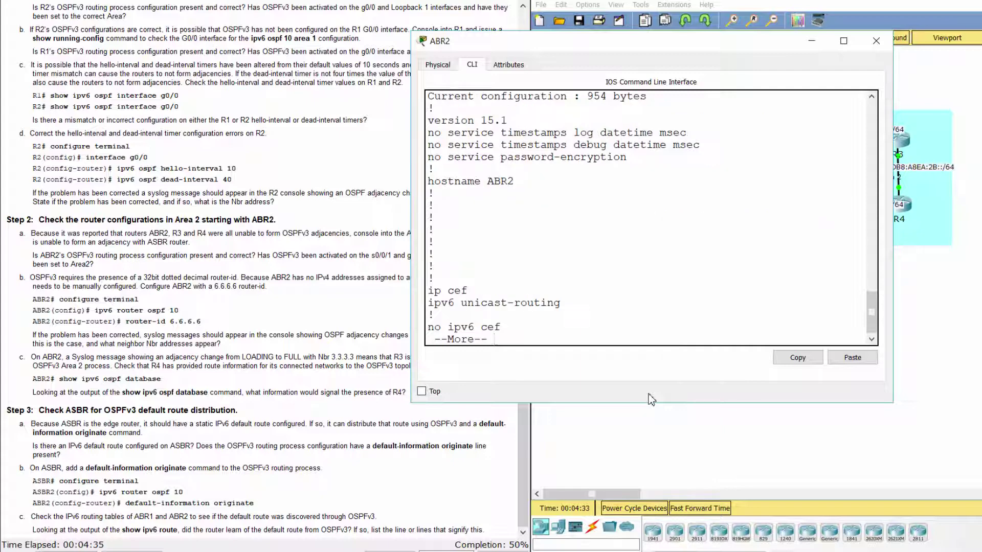
key(space)
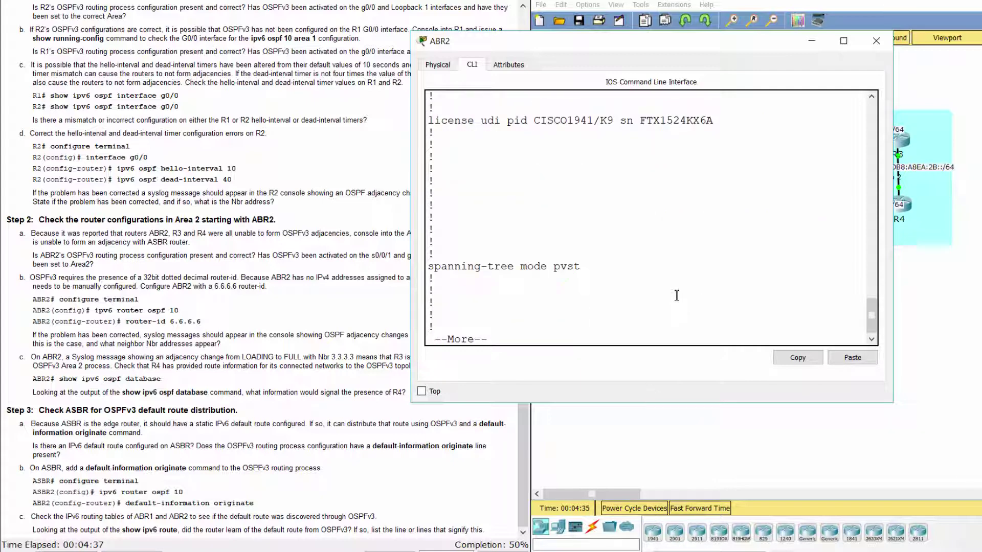
key(space)
key(space)
key(space)
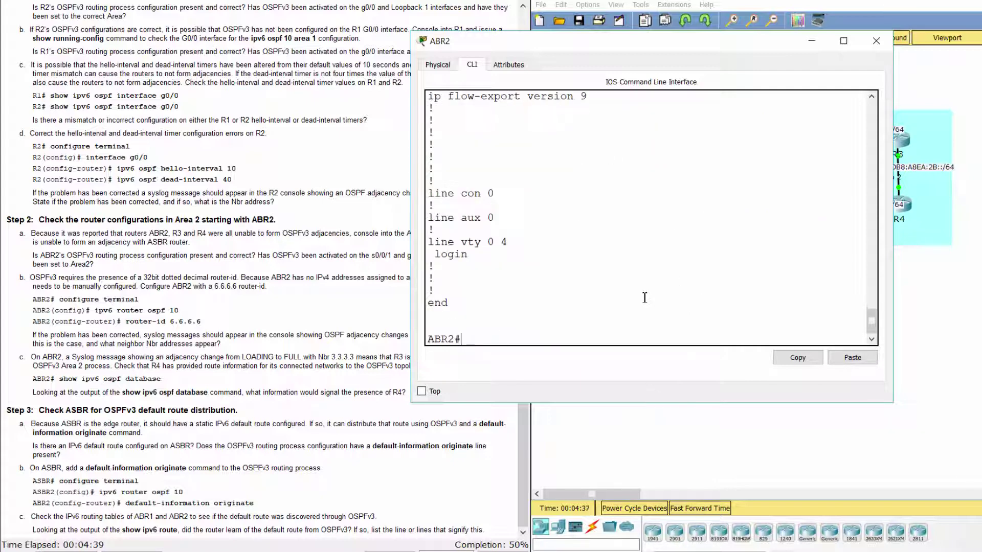
- Check the ipv6 router ospf 10 section in ABR2's running configuration
scroll(555, 286, up, 5)
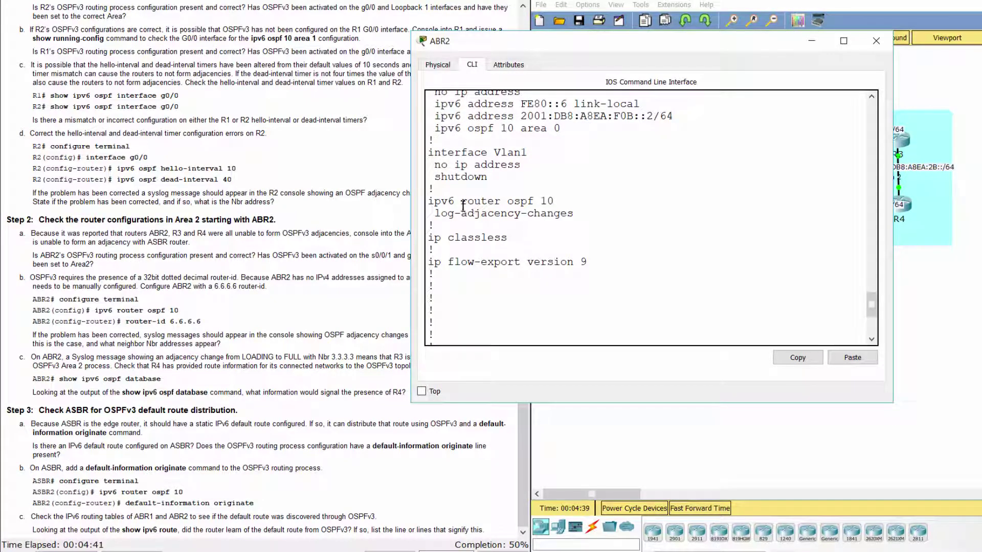
drag(431, 204, 589, 229)
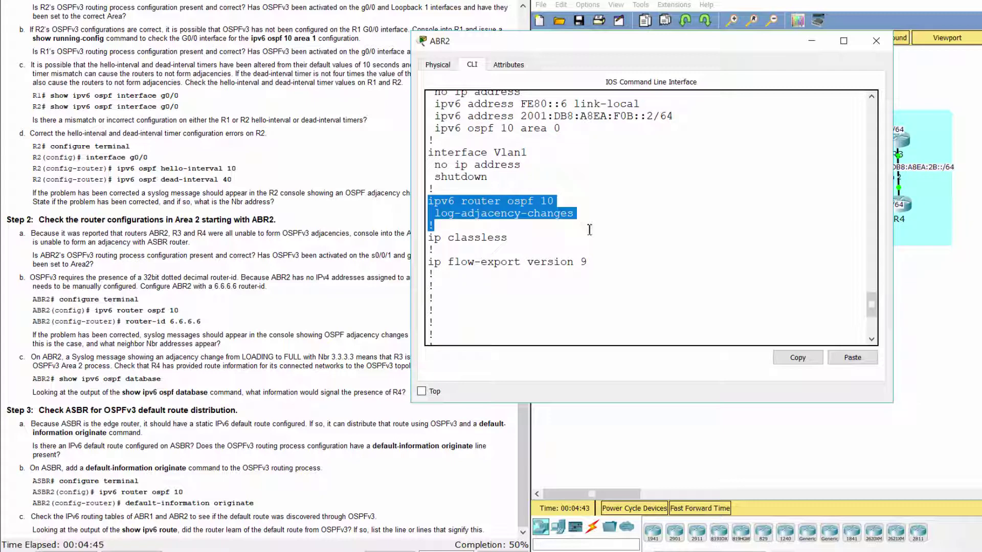
click(589, 229)
- Check the OSPFv3 area assignments of ABR2's Serial0/0/1 and GigabitEthernet0/1 interfaces in the running configuration
scroll(589, 229, up, 2)
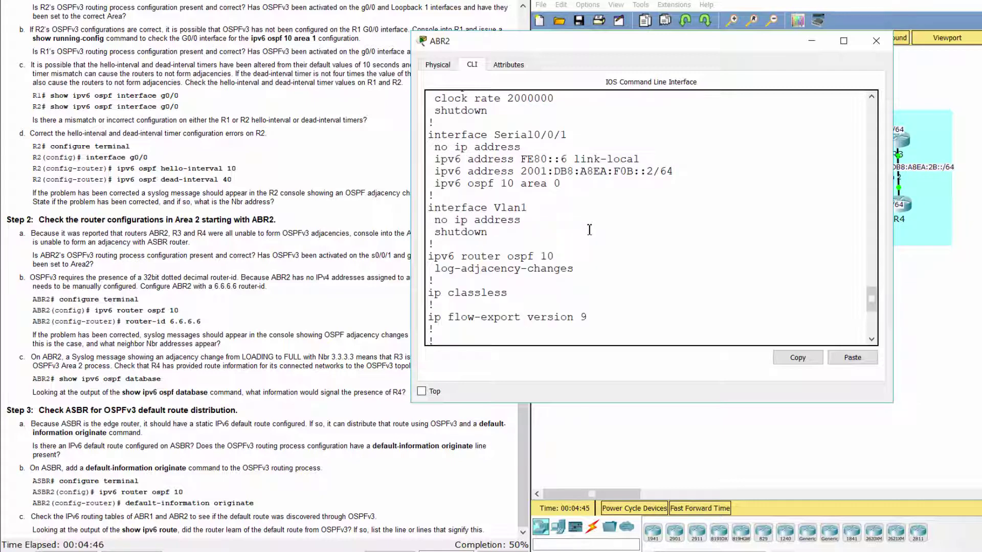
scroll(589, 230, up, 2)
drag(434, 189, 568, 193)
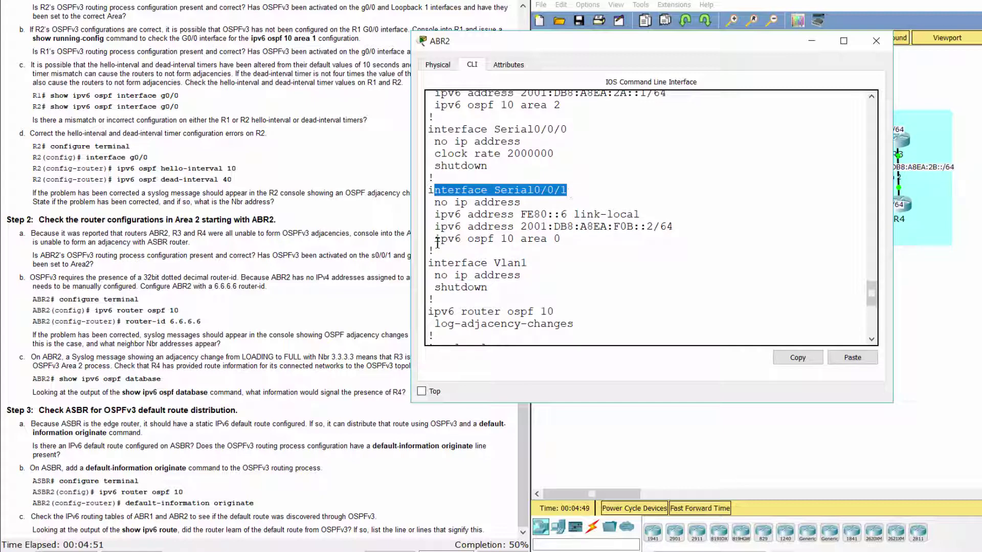
drag(435, 238, 562, 243)
scroll(575, 253, up, 4)
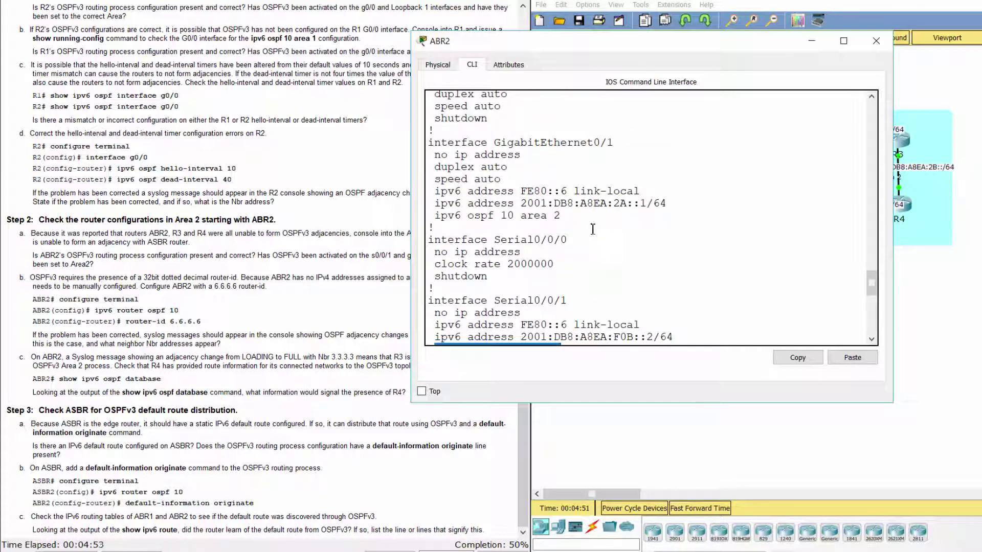
drag(435, 143, 649, 142)
drag(441, 215, 566, 214)
scroll(586, 230, down, 2)
click(615, 223)
scroll(617, 223, up, 4)
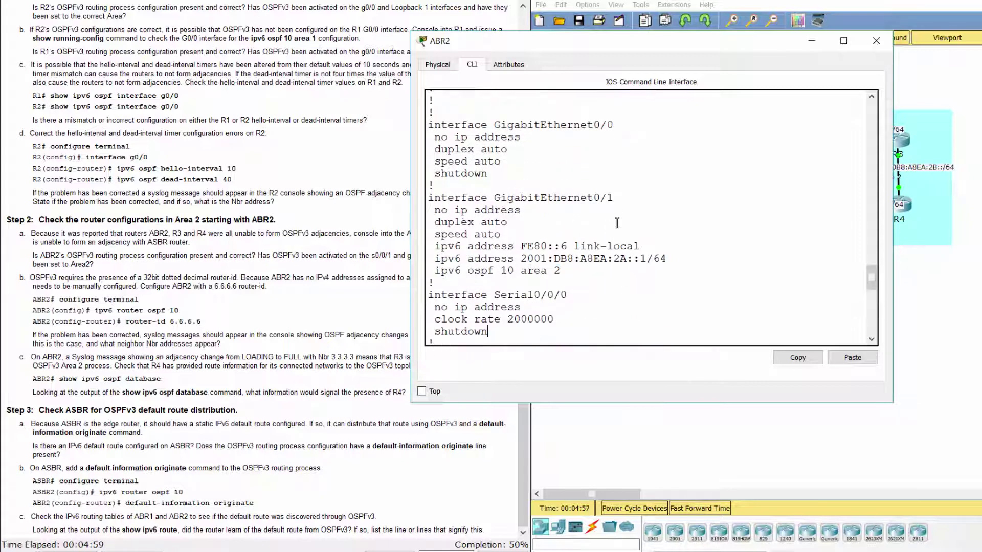
scroll(618, 223, up, 2)
- Read Step 2's question on ABR2's OSPFv3 interfaces and instruction b on manually configuring its router ID
click(347, 298)
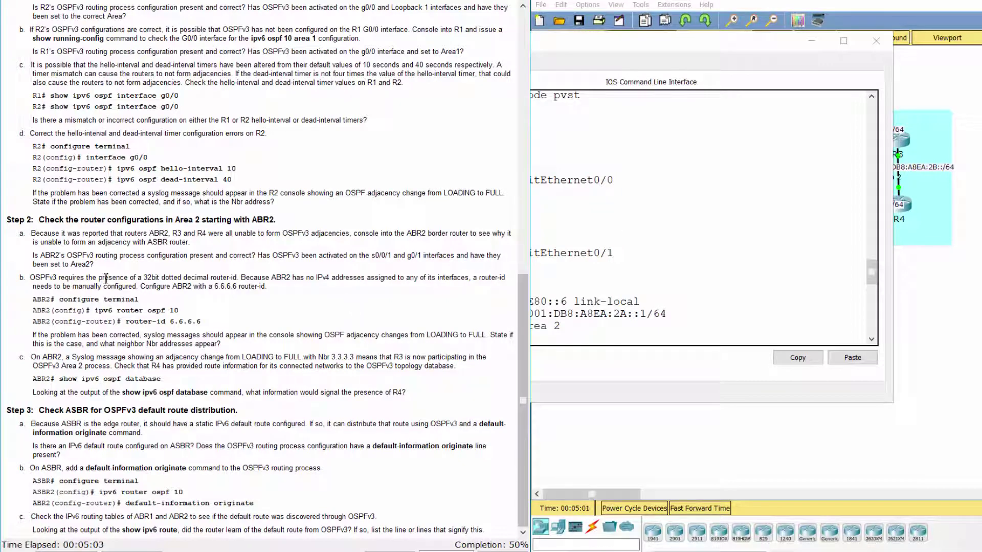
drag(33, 255, 236, 266)
click(237, 270)
drag(20, 278, 210, 319)
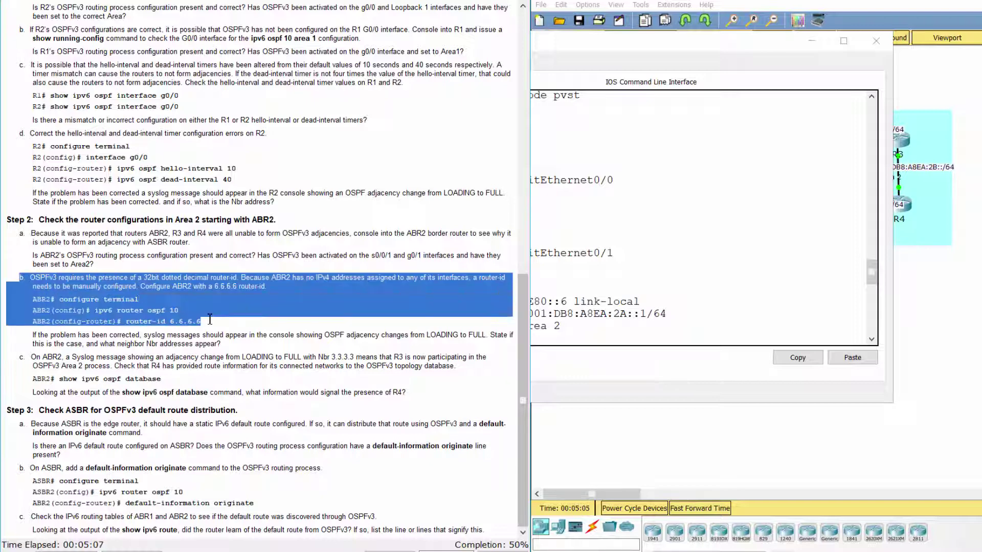
- Set router ID 6.6.6.6 for ABR2's OSPFv3 process 10 with ipv6 router ospf 10 and router-id 6.6.6.6
click(589, 342)
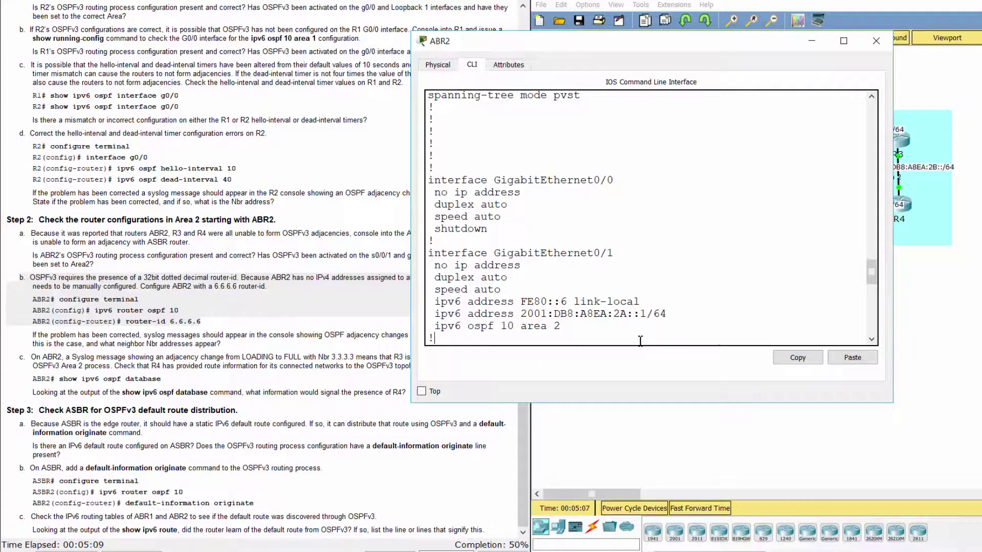
key(Return)
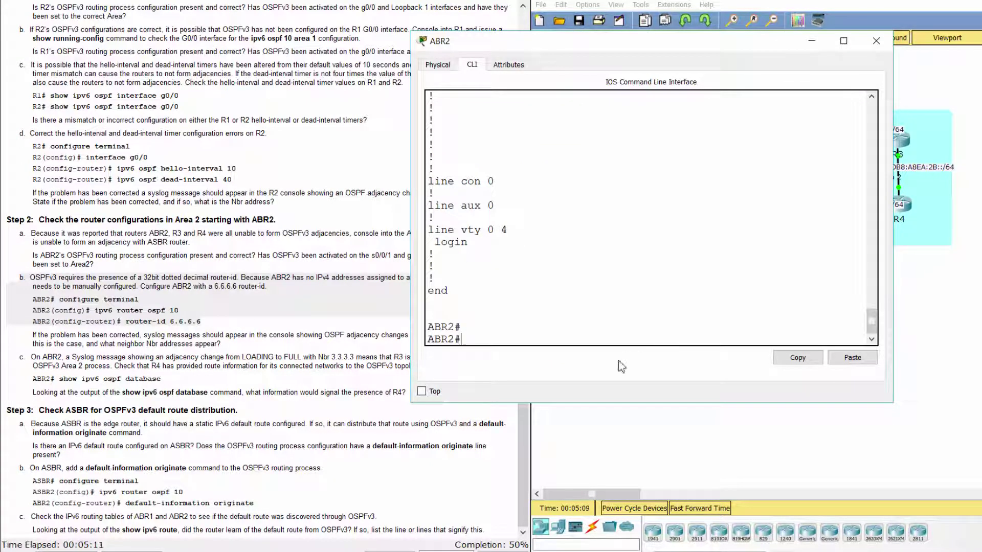
text(conf t)
key(Return)
text(ipv6 router )
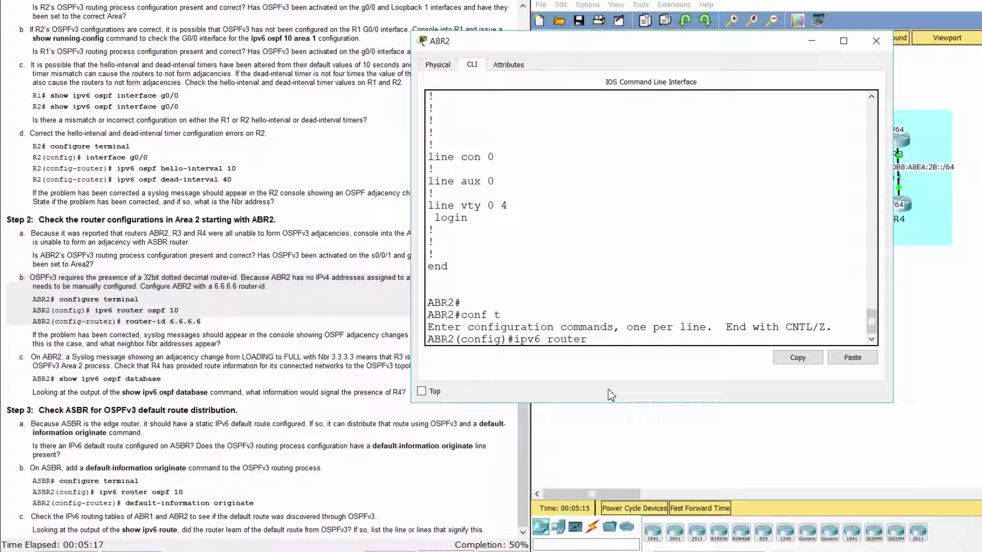
text(ospf 10)
key(Return)
text(router-id)
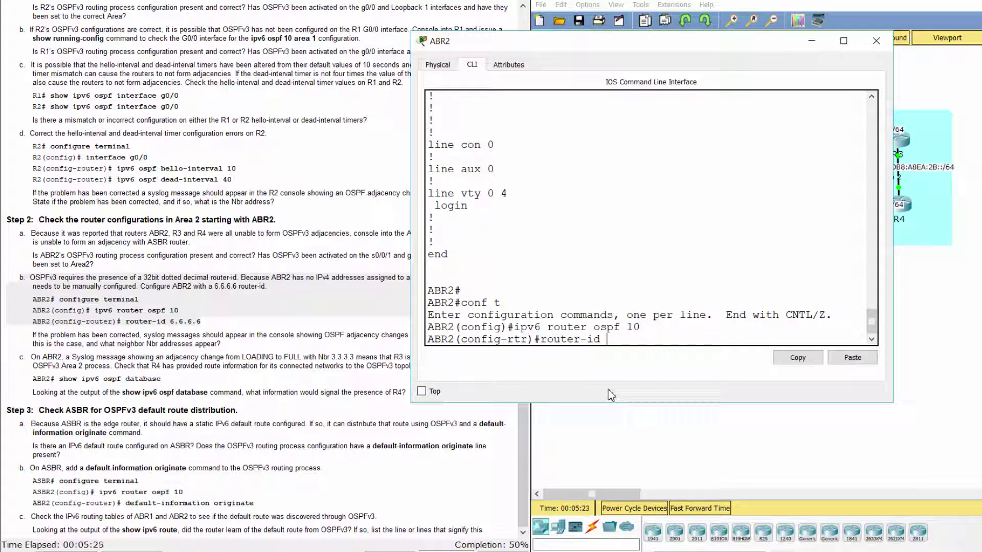
text( 6.6.6.6)
key(Return)
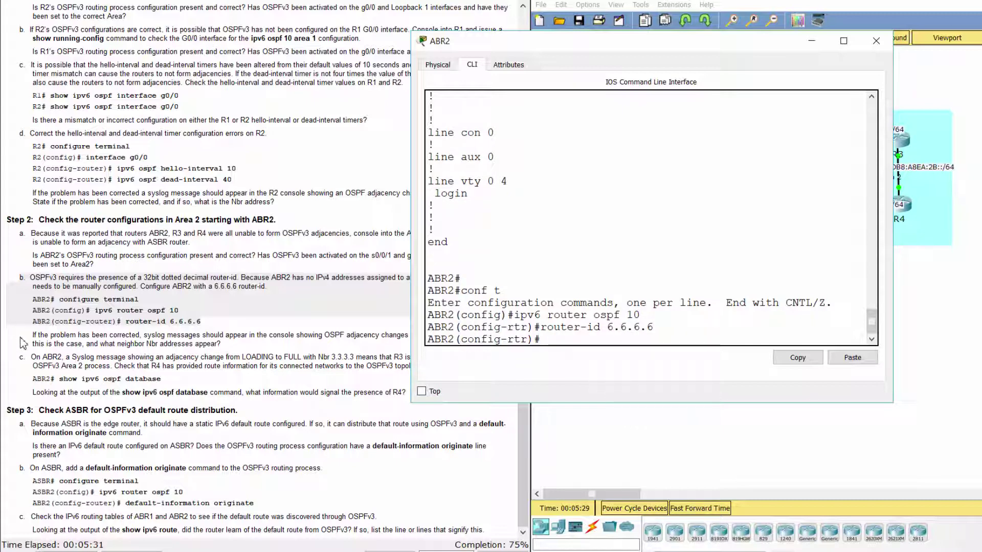
- Read the question about ABR2's adjacency syslog messages and fast-forward the simulation time
click(22, 338)
triple_click(22, 340)
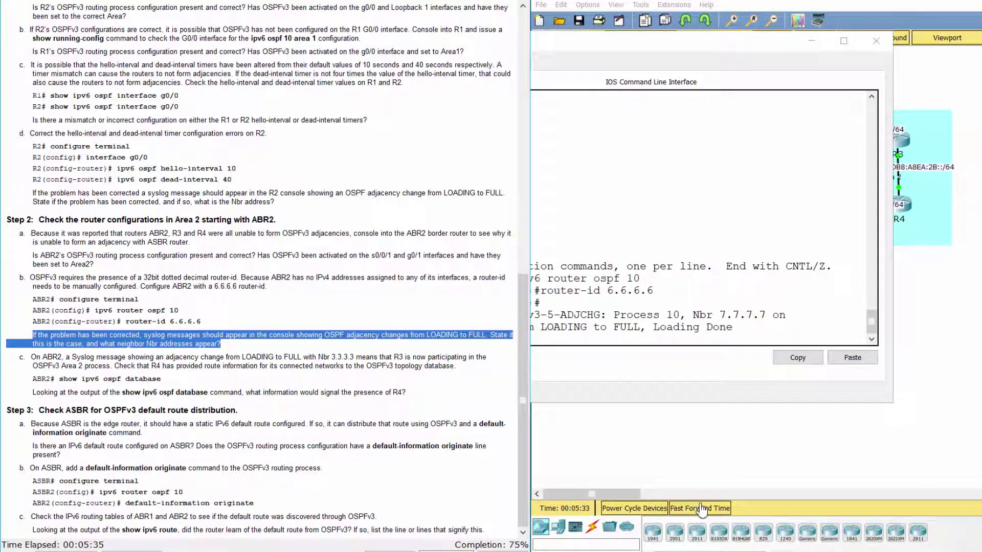
click(696, 509)
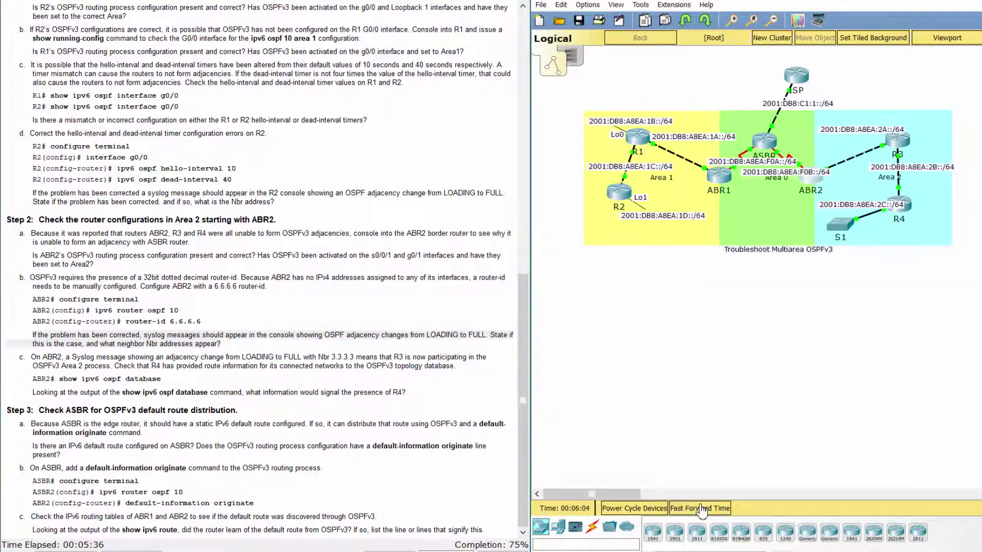
- Reopen ABR2's command line and check the OSPFv3 adjacency messages for their neighbor addresses
click(817, 184)
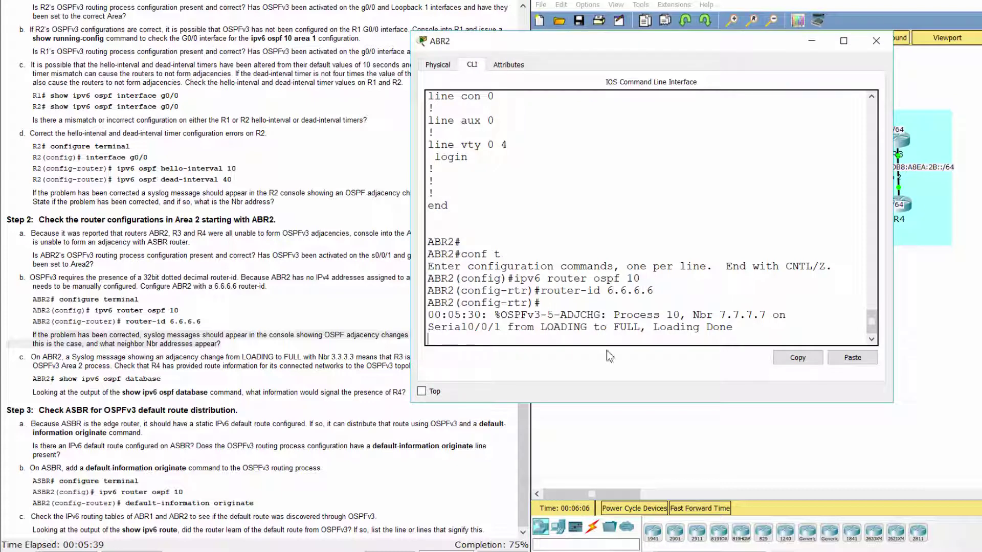
drag(429, 278, 777, 332)
click(795, 335)
drag(687, 278, 766, 281)
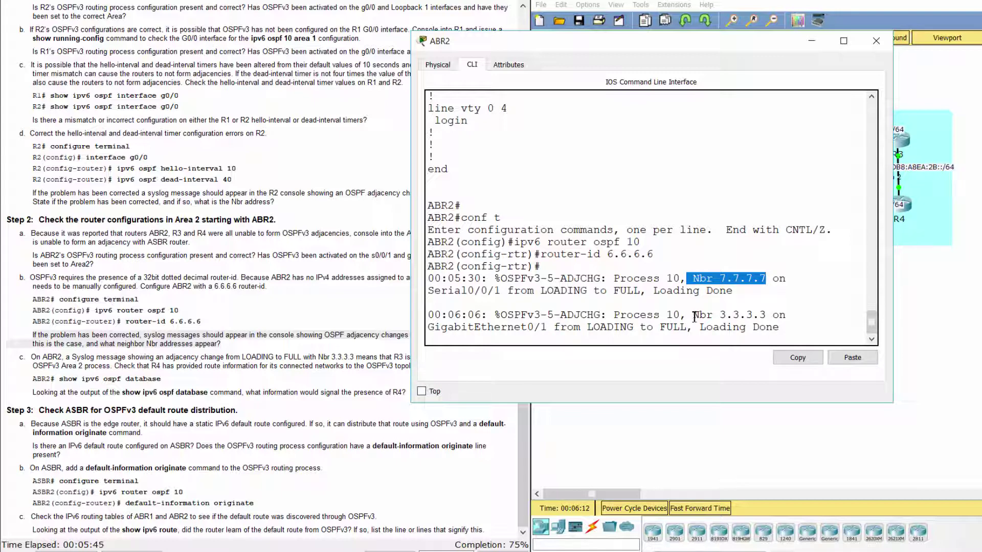
drag(692, 315, 760, 315)
click(743, 331)
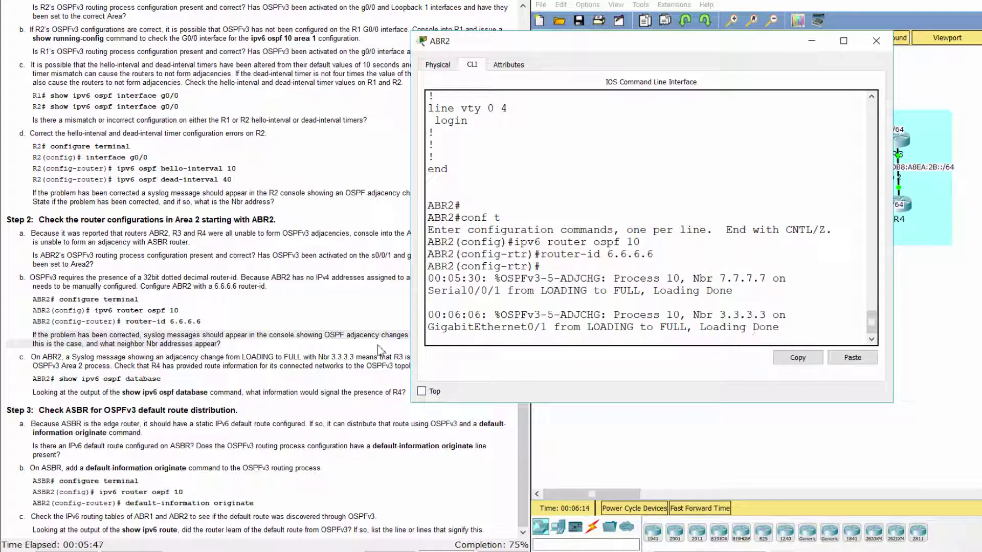
- Read Step 2 instruction c on verifying that R4's routes are in the OSPFv3 topology database
click(239, 354)
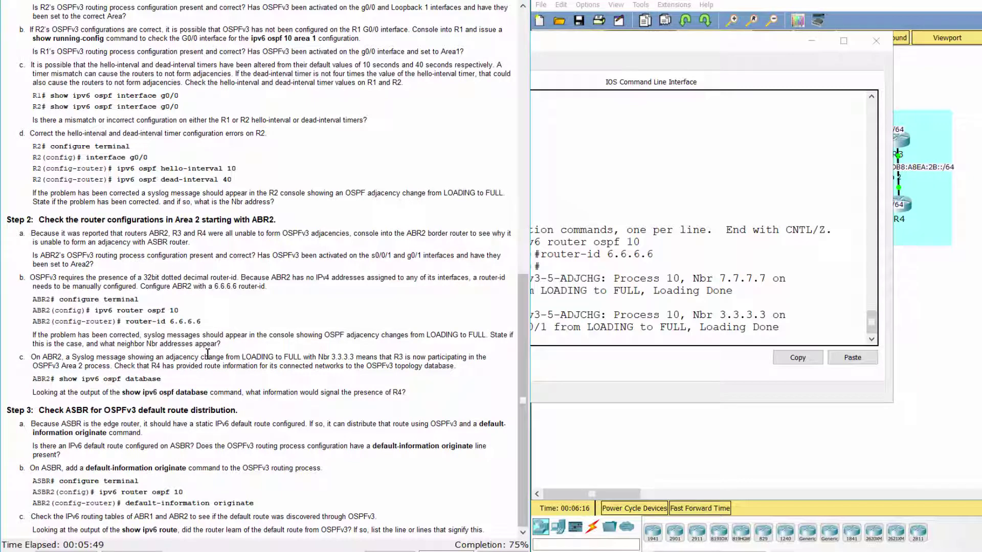
drag(20, 357, 464, 369)
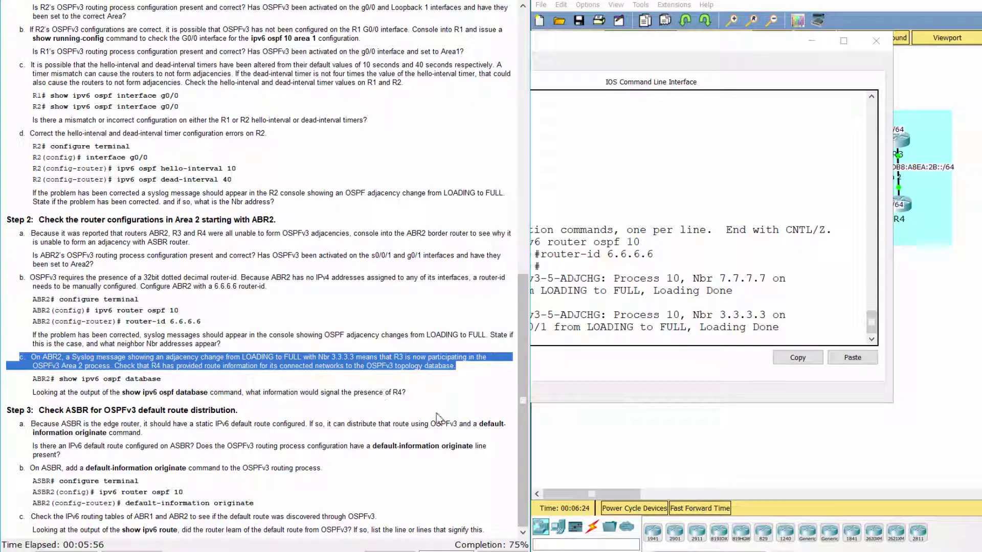
click(712, 431)
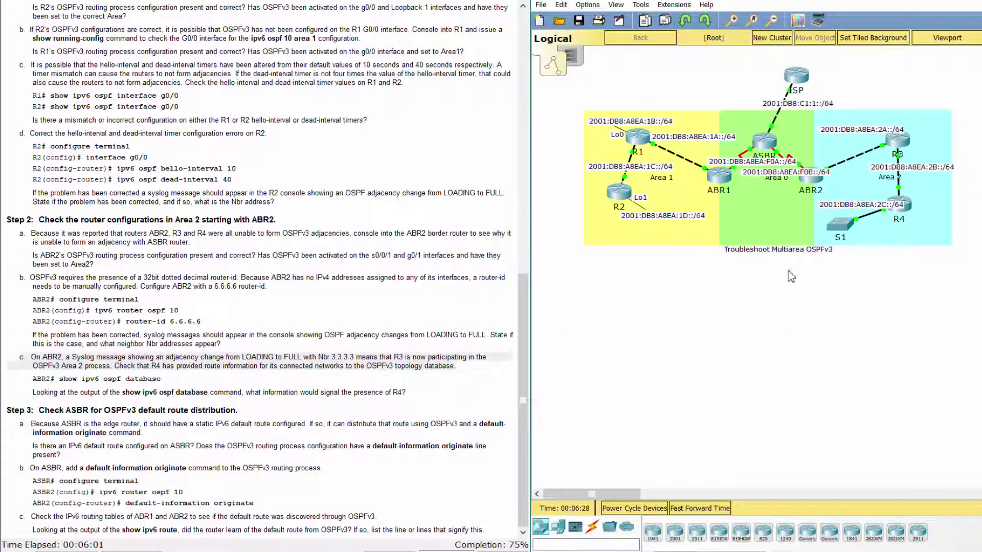
- Display ABR2's OSPFv3 topology database from router configuration mode with do show ipv6 ospf database
click(830, 174)
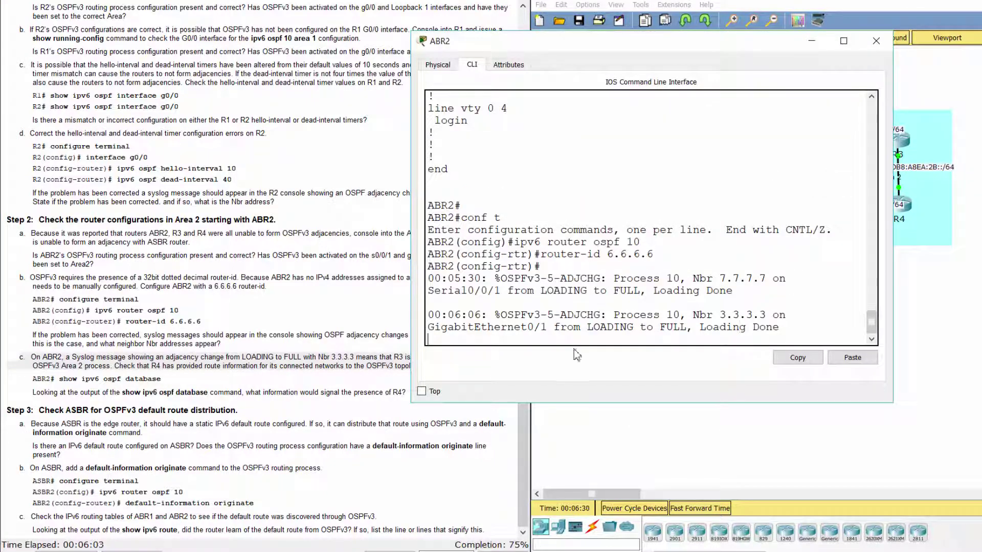
key(Return)
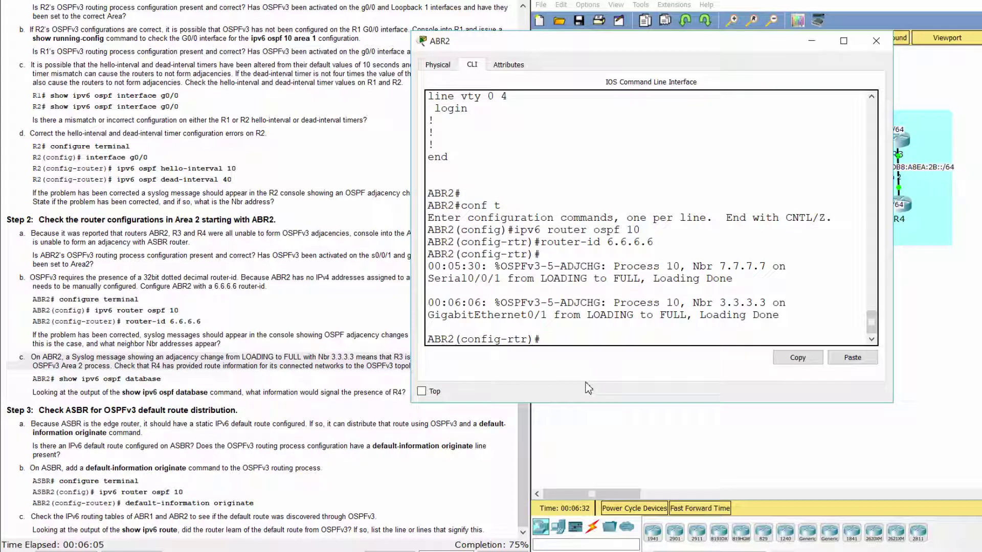
text(o show ipv6 ospf databas)
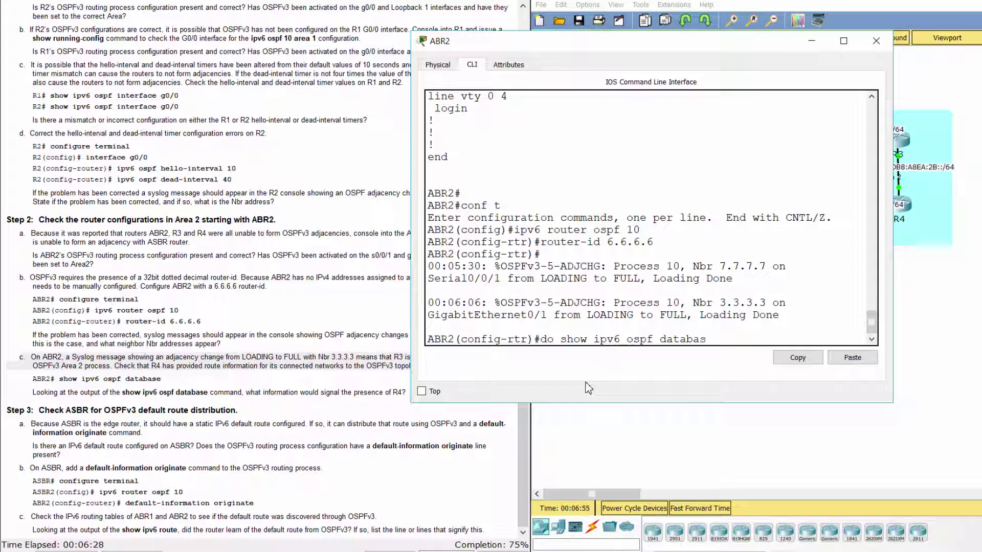
key(Return)
key(space)
key(space)
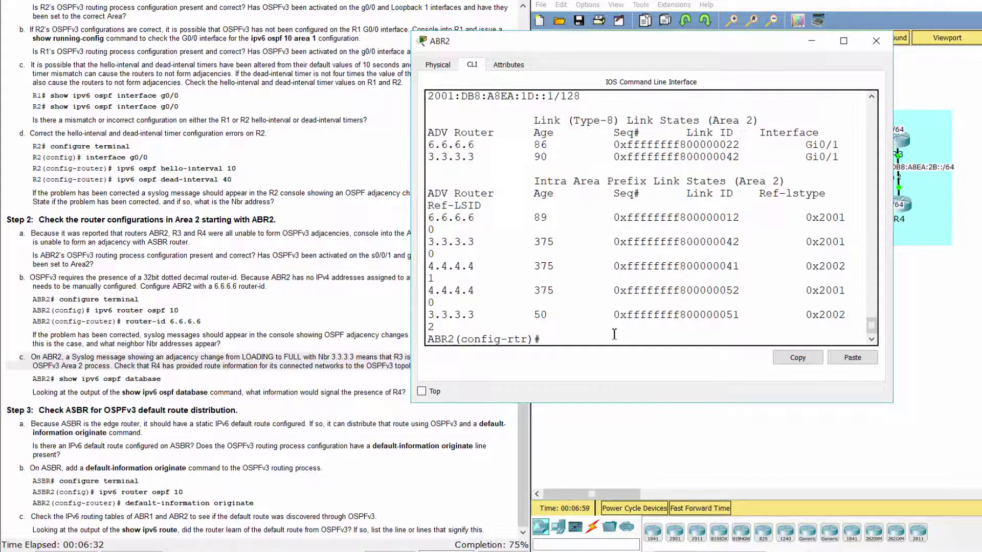
- Examine the advertising routers under Router Link States (Area 2) in ABR2's OSPFv3 database output
scroll(618, 328, up, 3)
scroll(588, 276, up, 15)
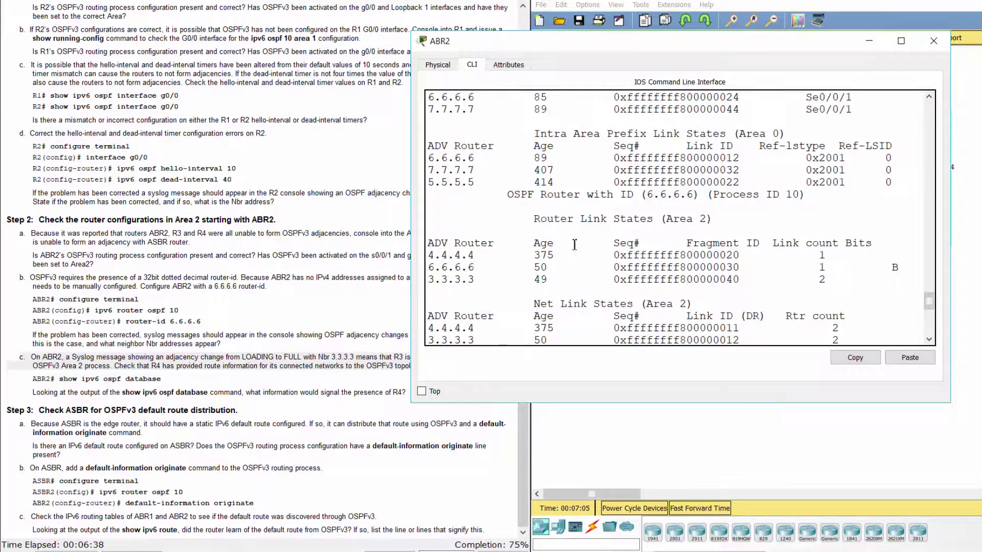
scroll(663, 277, down, 12)
drag(431, 245, 686, 255)
drag(538, 223, 714, 222)
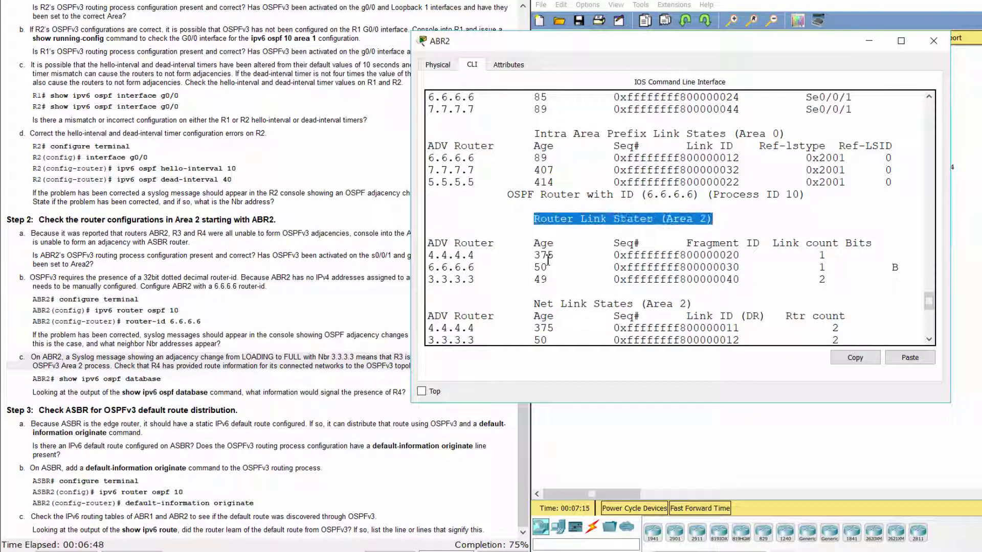
drag(430, 244, 573, 280)
click(670, 281)
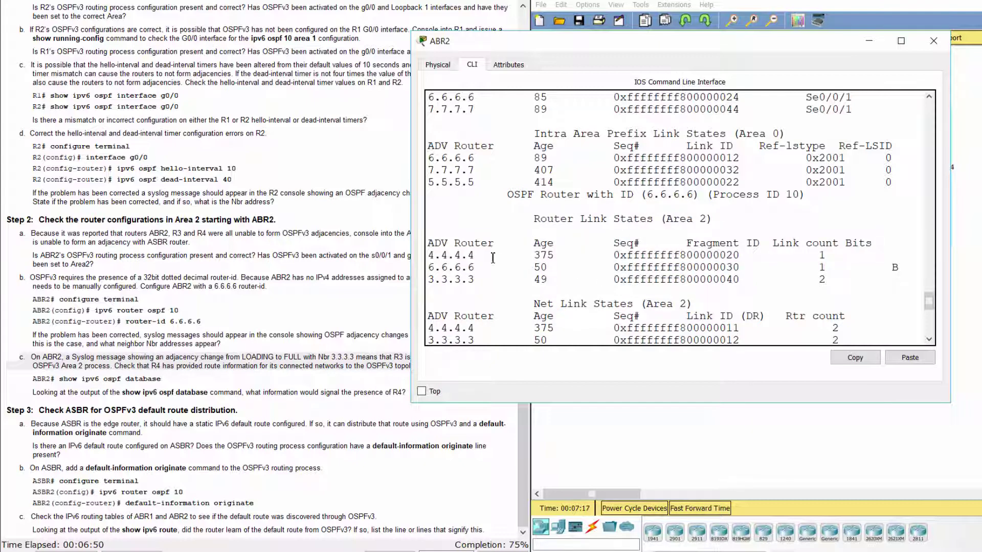
double_click(465, 255)
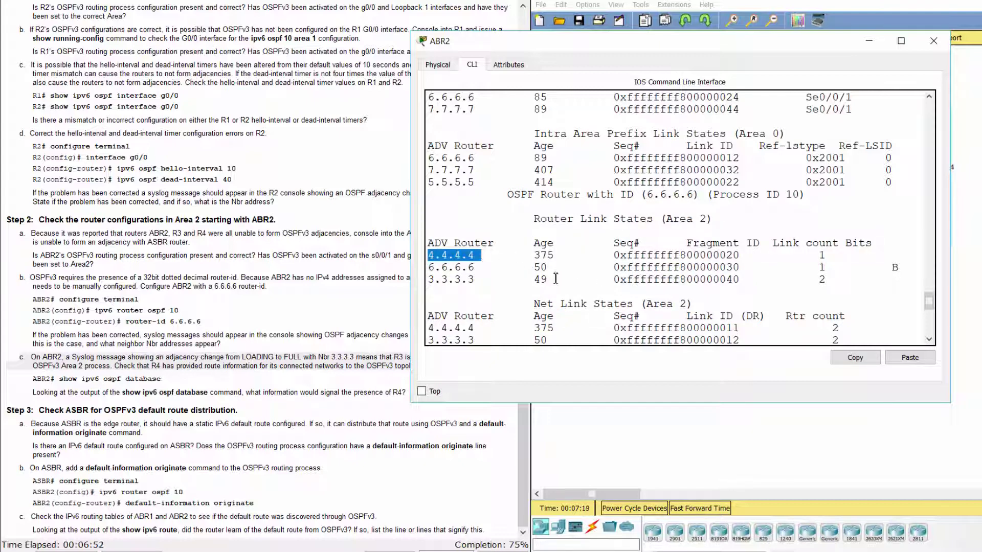
click(540, 266)
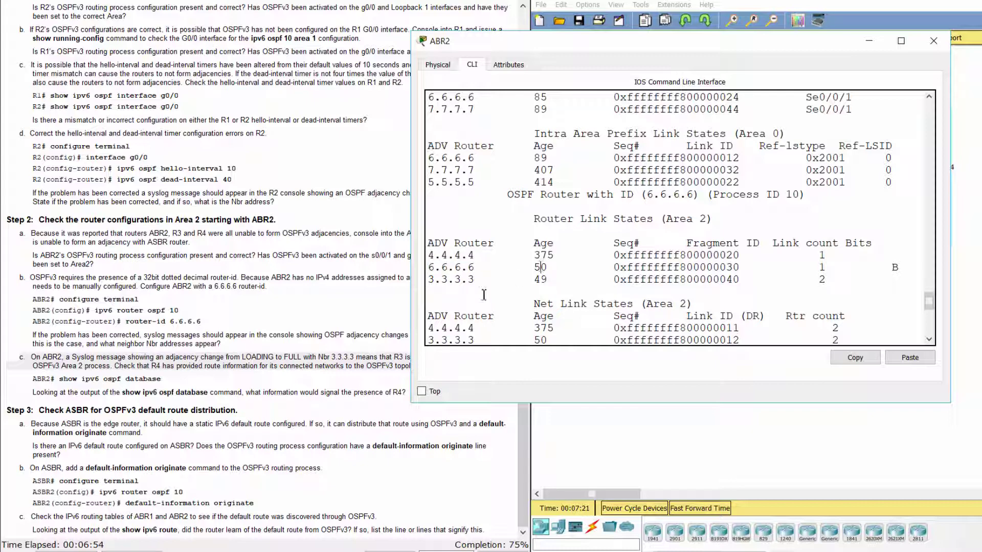
- Read the question on what signals R4's presence and check the Area 2 router link states for R4's router ID
drag(257, 392, 420, 392)
click(450, 381)
drag(660, 219, 746, 221)
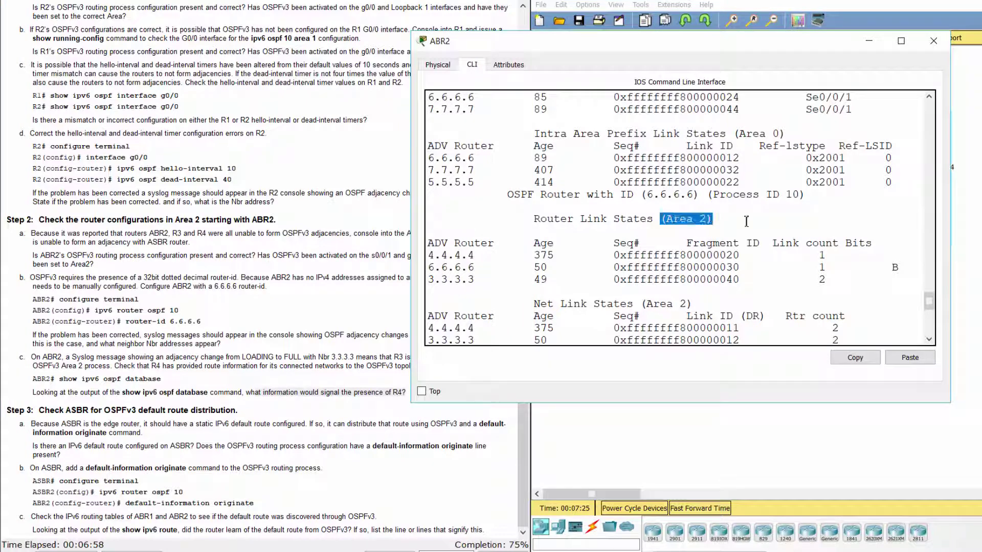
drag(429, 255, 496, 258)
click(521, 260)
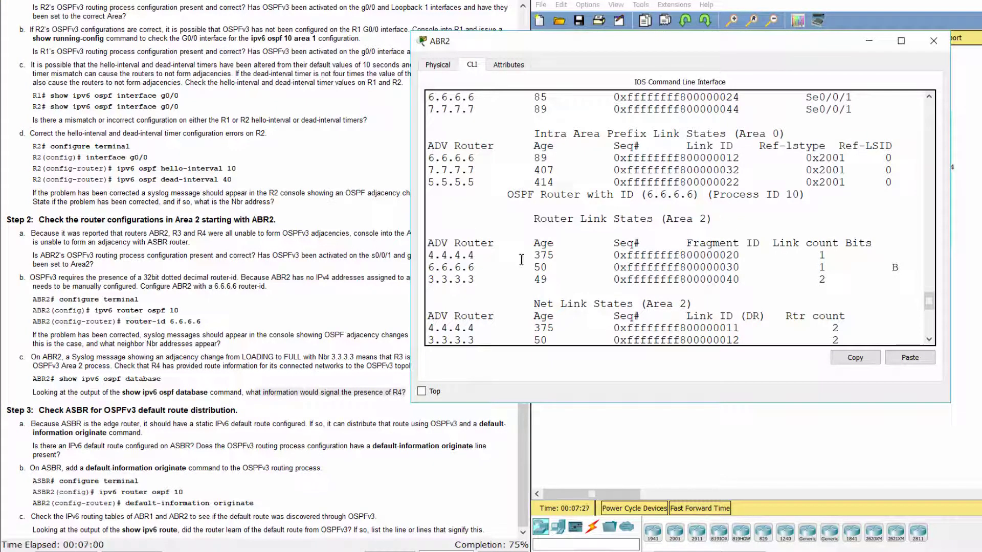
- Read Step 3 instruction a on ASBR's static IPv6 default route and its distribution through OSPFv3
click(258, 381)
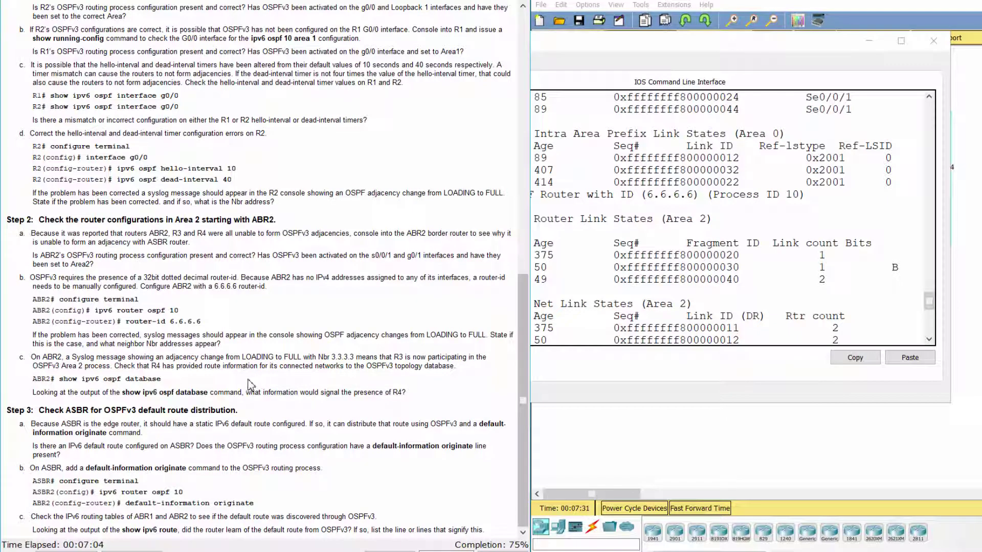
drag(10, 410, 242, 408)
click(60, 450)
drag(24, 425, 185, 434)
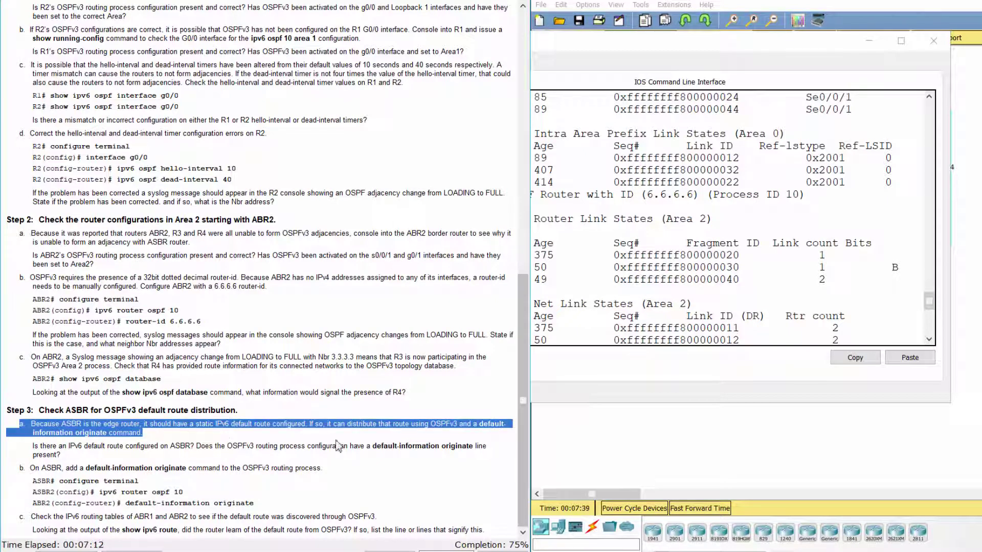
- Open ASBR's command line from the topology and enter privileged EXEC mode with ena
click(707, 440)
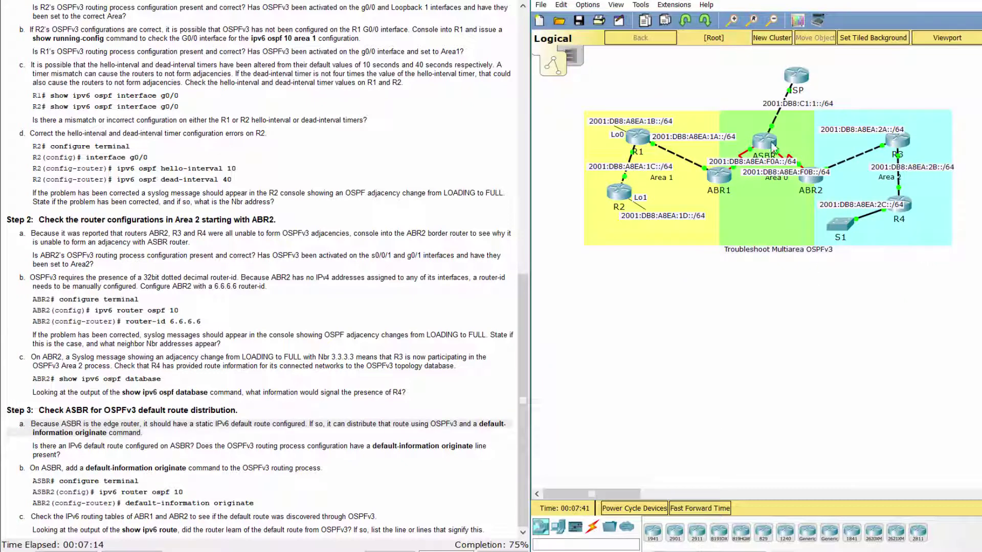
click(765, 143)
drag(573, 115, 587, 58)
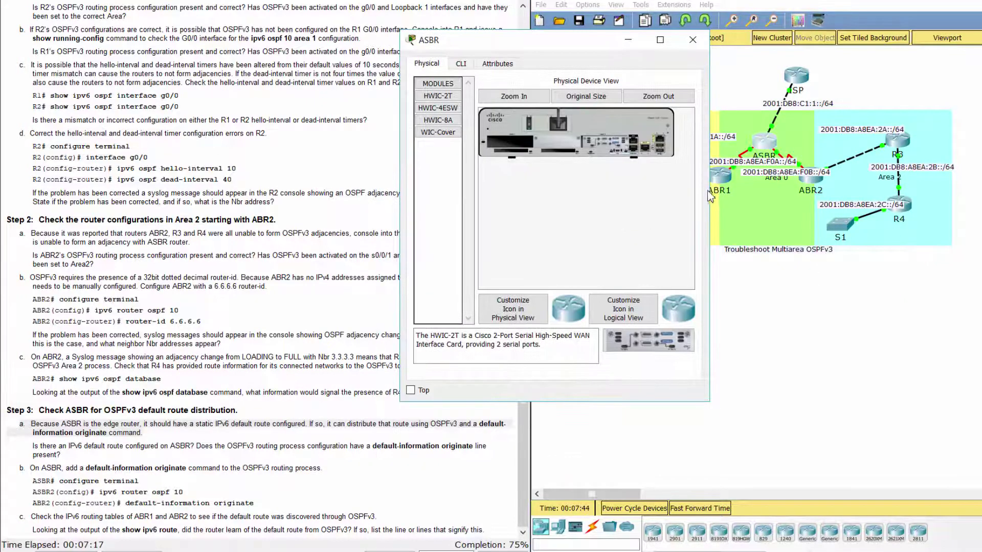
click(466, 64)
key(Return)
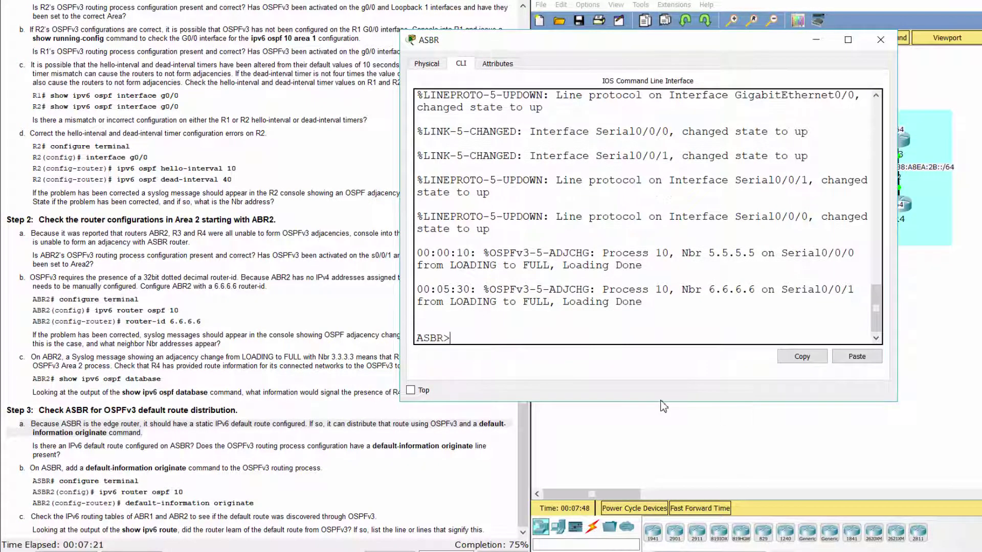
text(ena)
key(Return)
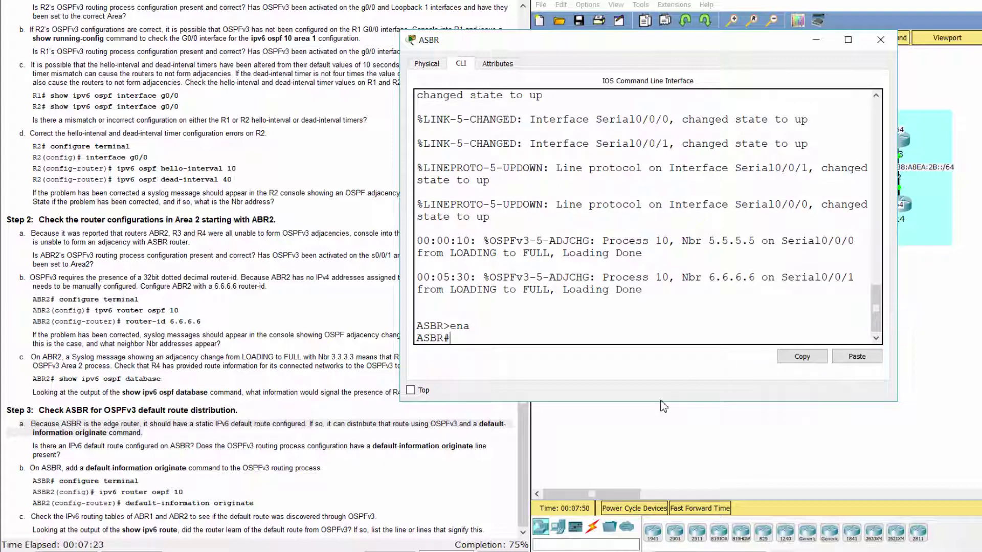
- Display ASBR's running configuration with show run and check whether an IPv6 default route is configured
text(show run)
key(Return)
key(space)
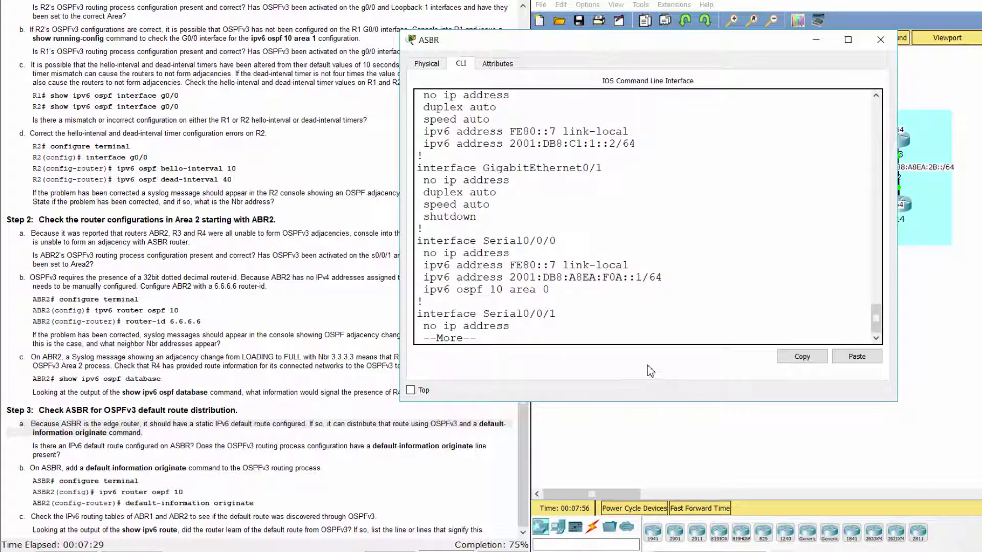
key(space)
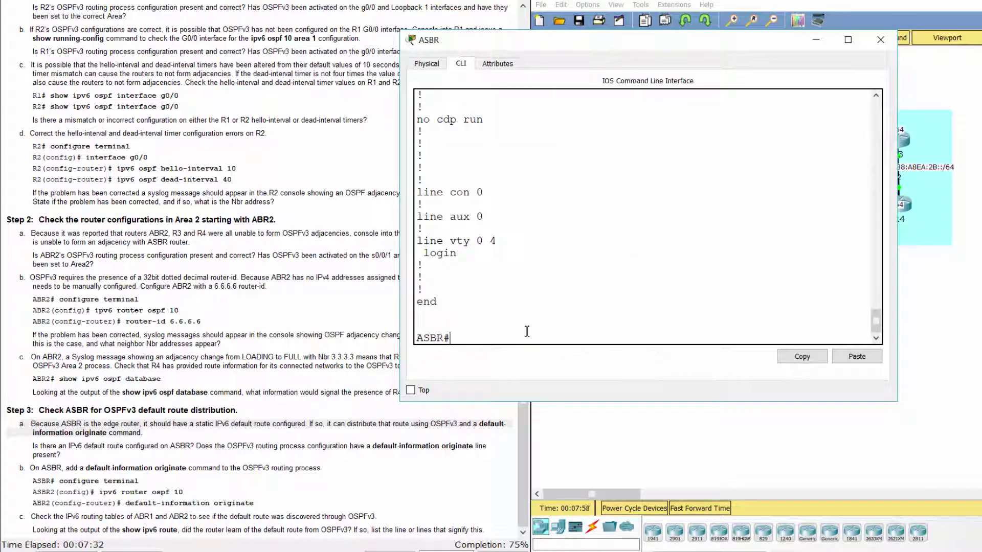
scroll(495, 335, up, 5)
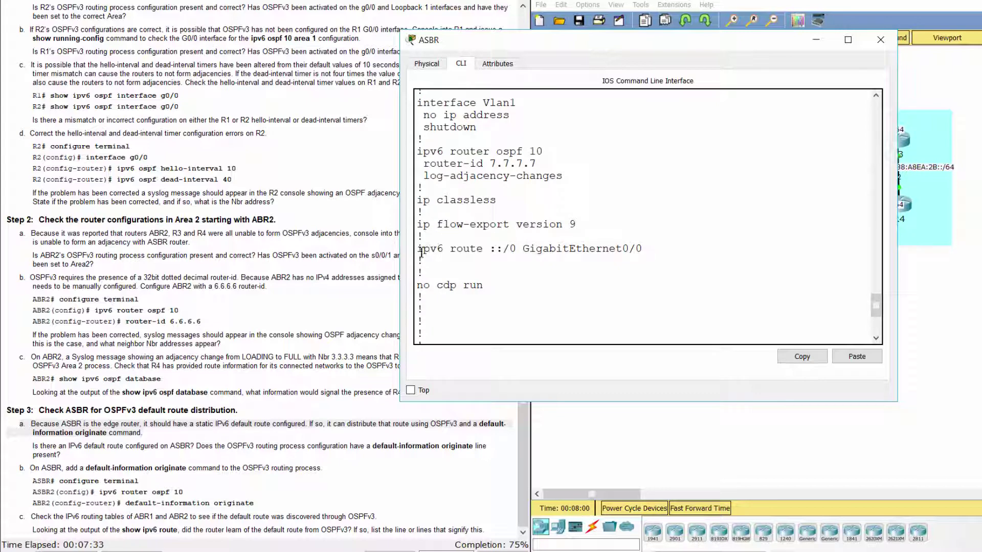
drag(420, 250, 654, 249)
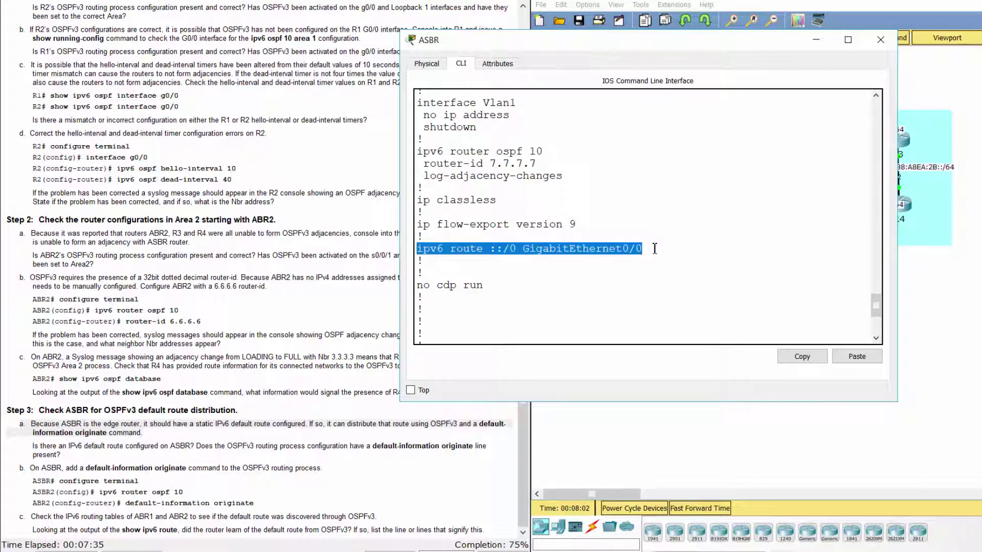
drag(33, 445, 198, 445)
click(666, 291)
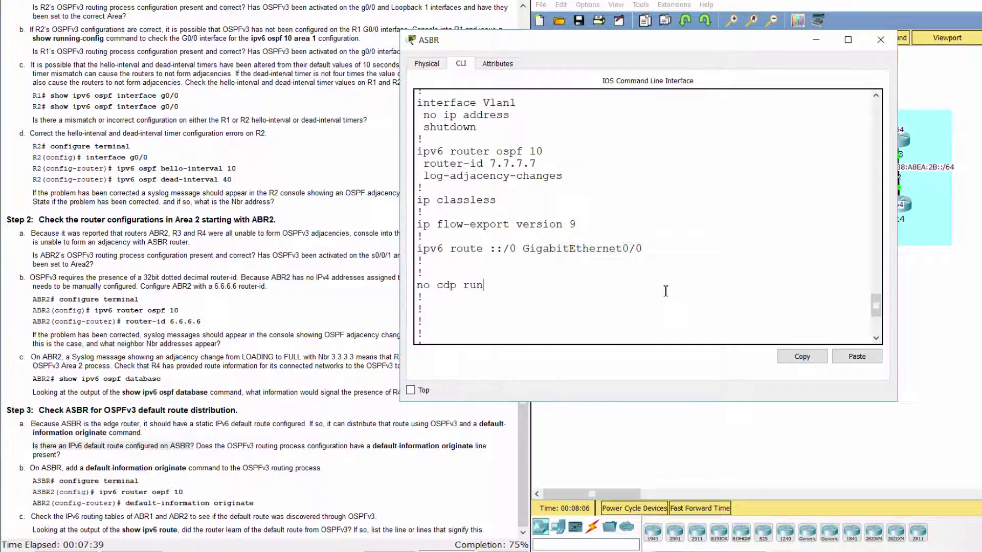
- Check ASBR's ipv6 router ospf 10 section for the default-information originate line asked about in Step 3a
scroll(647, 298, up, 2)
drag(418, 262, 572, 286)
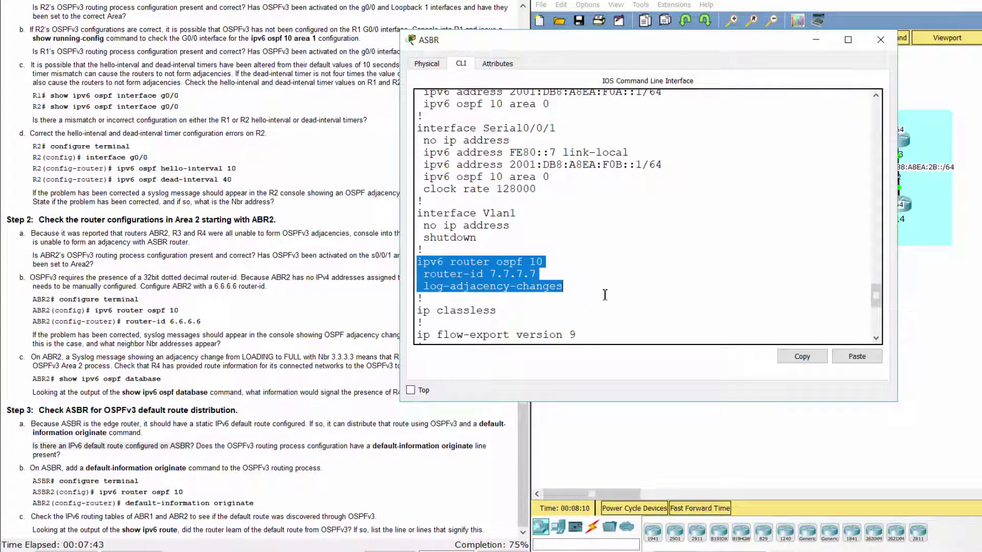
click(459, 383)
click(224, 450)
drag(196, 445, 447, 454)
click(437, 462)
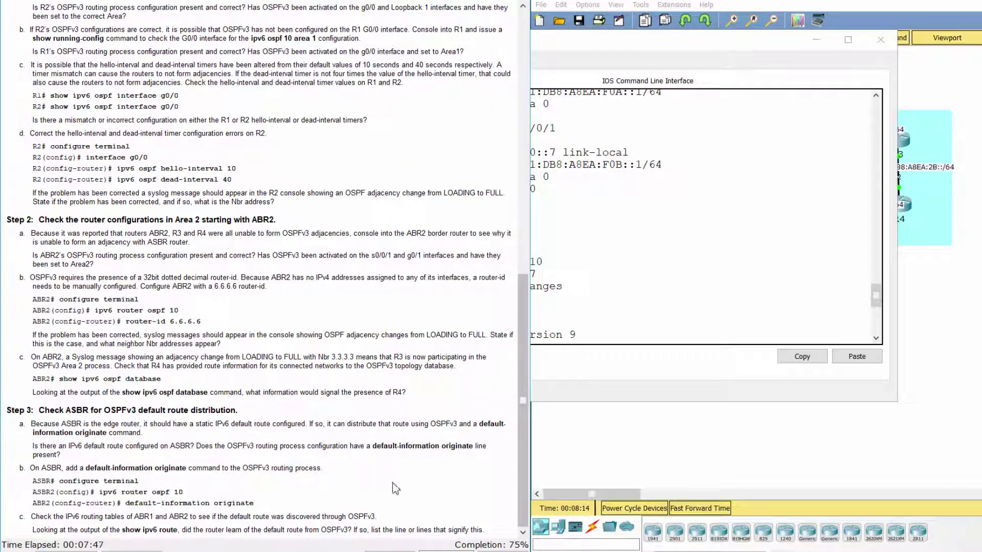
- Read Step 3 instruction b on adding default-information originate and return to ASBR's command prompt
drag(20, 470, 281, 505)
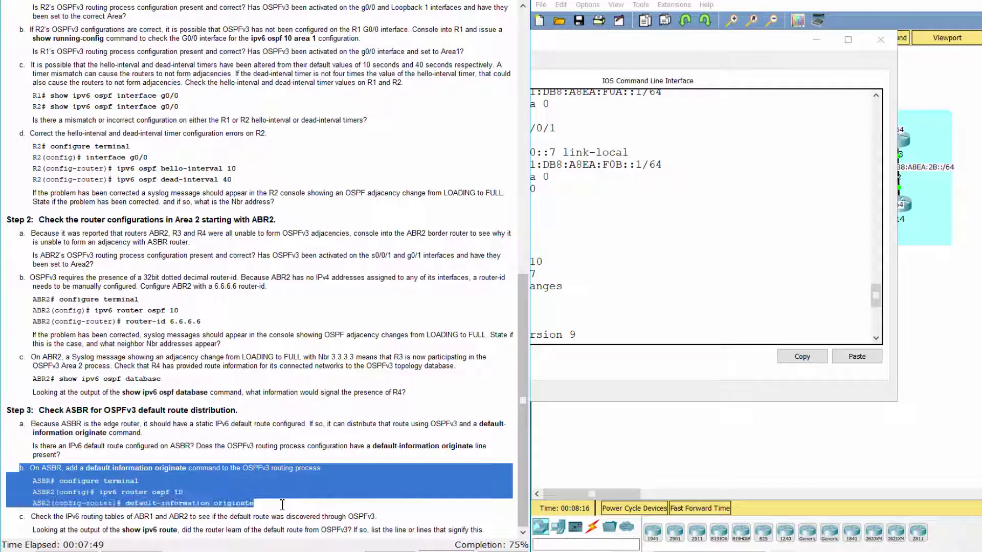
click(616, 342)
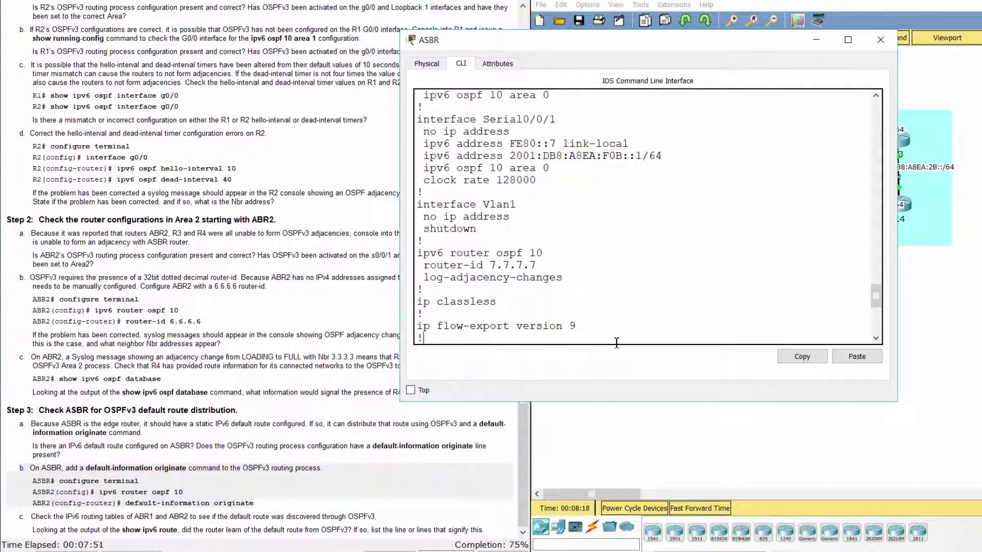
key(Return)
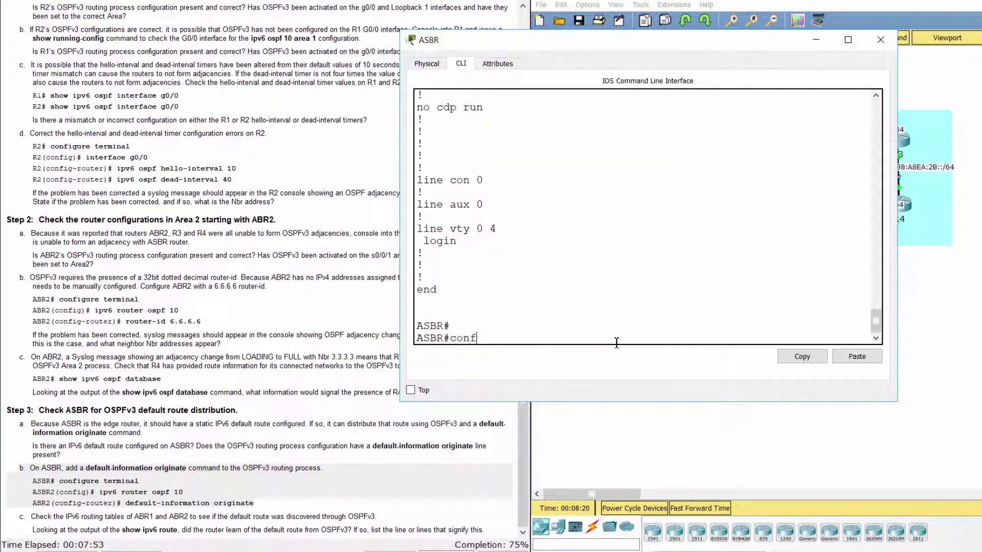
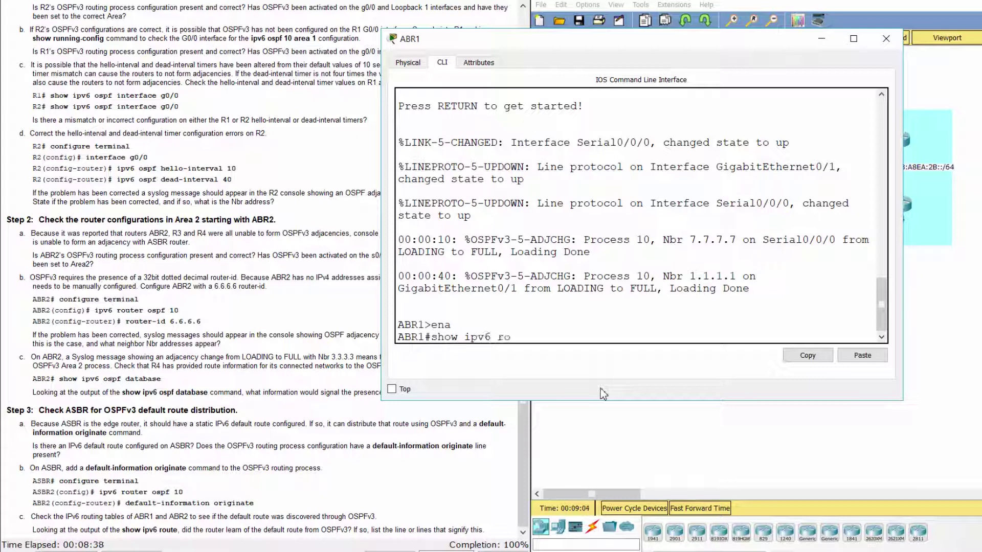
- Display ABR1's complete IPv6 routing table with show ipv6 route and locate the default route entry
text(ute)
key(Return)
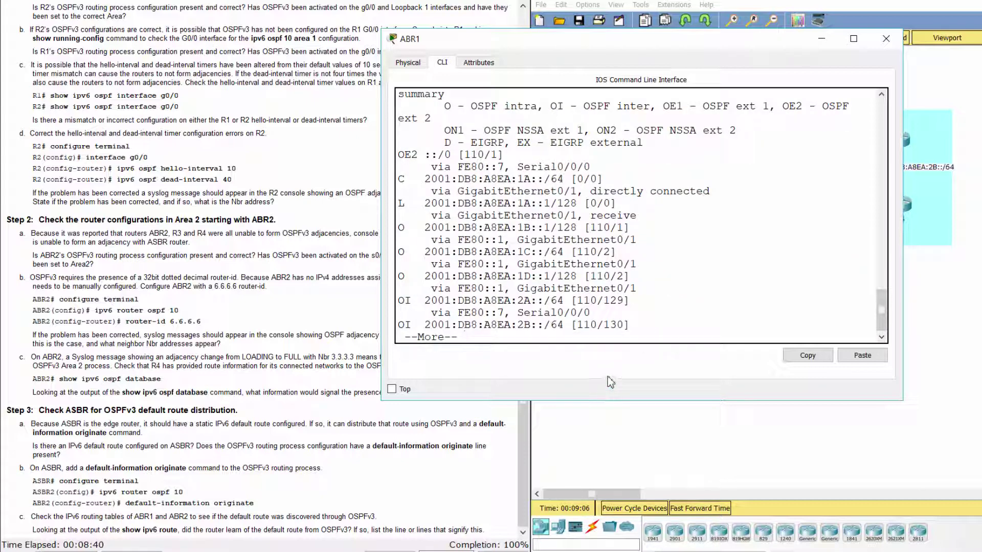
drag(398, 155, 600, 169)
click(627, 172)
key(space)
- Compare the route code of ABR1's ::/0 entry with the code legend above the routing table
scroll(590, 282, up, 3)
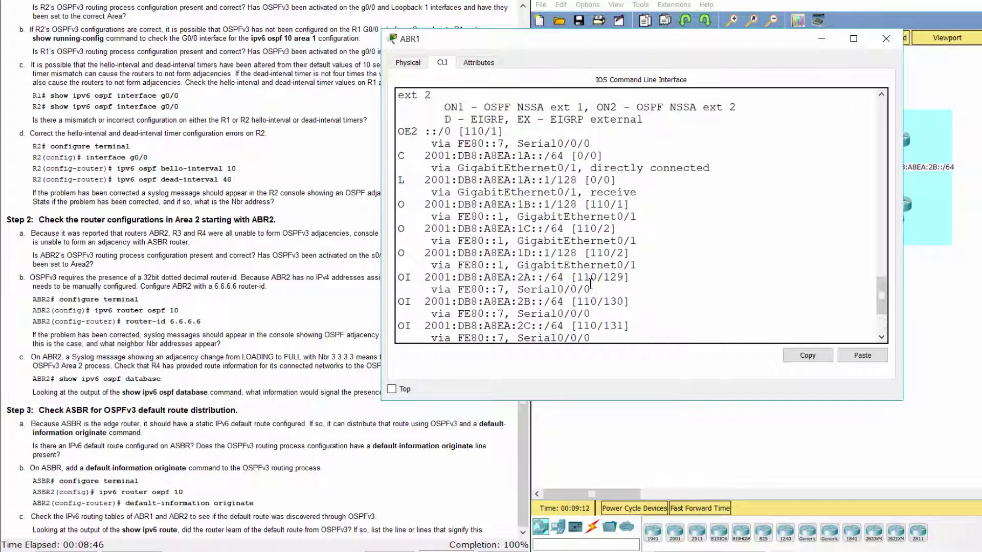
drag(398, 131, 594, 145)
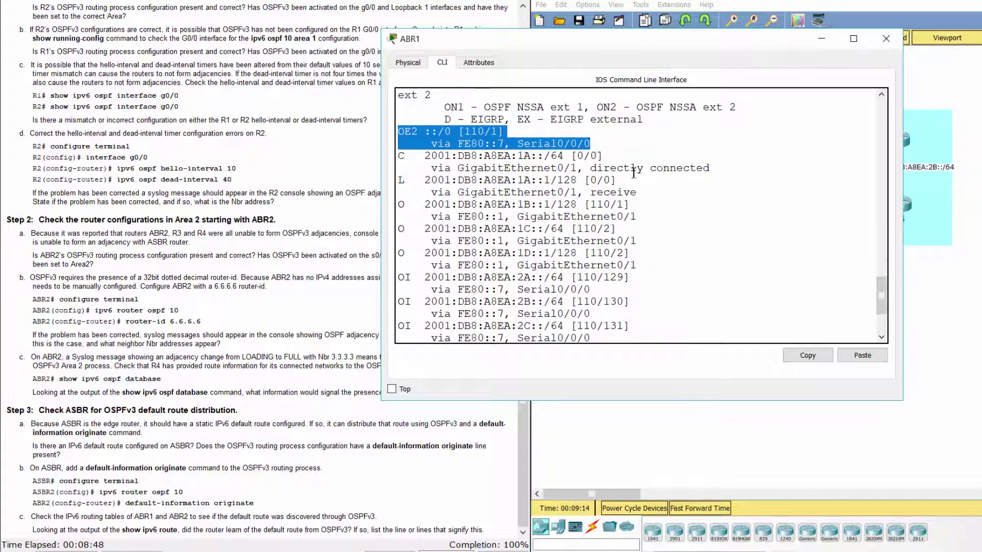
scroll(634, 172, up, 3)
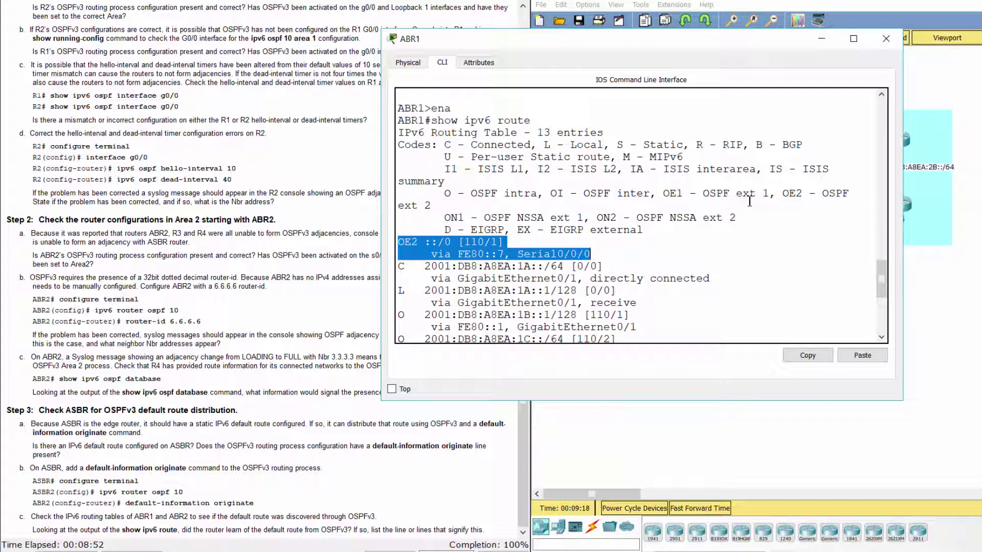
drag(782, 193, 457, 211)
- Switch to ABR2's command line and display its full IPv6 routing table with do show ipv6 route
click(678, 441)
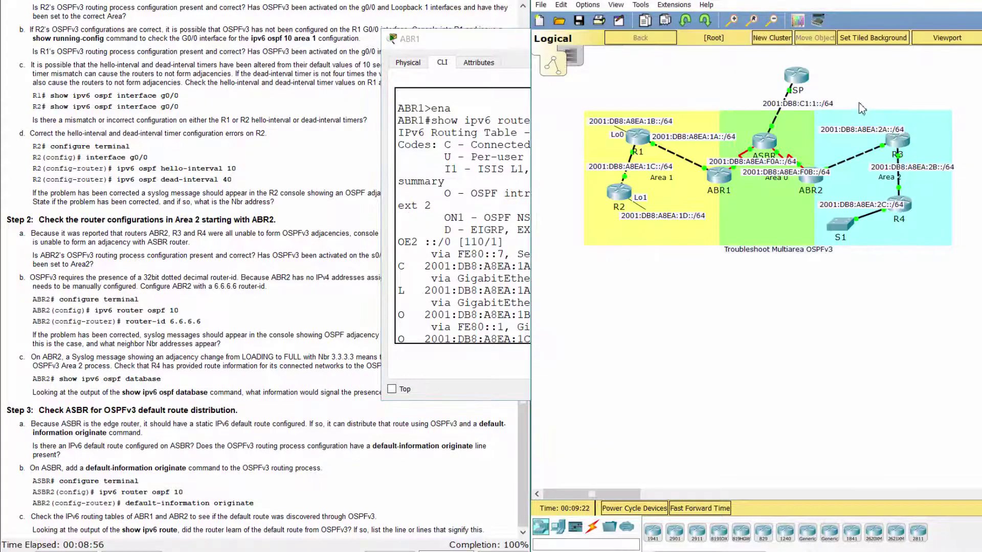
click(813, 182)
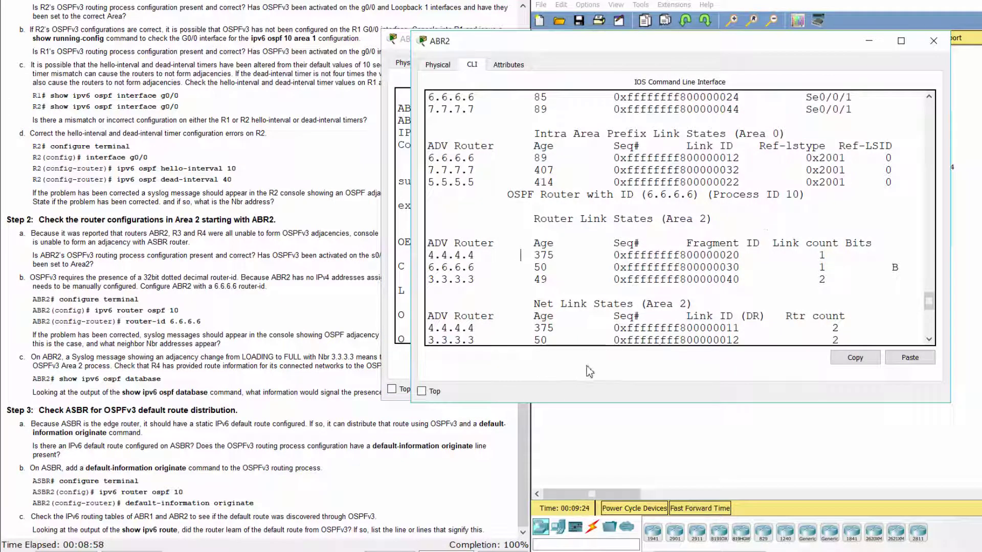
key(Return)
text(do show )
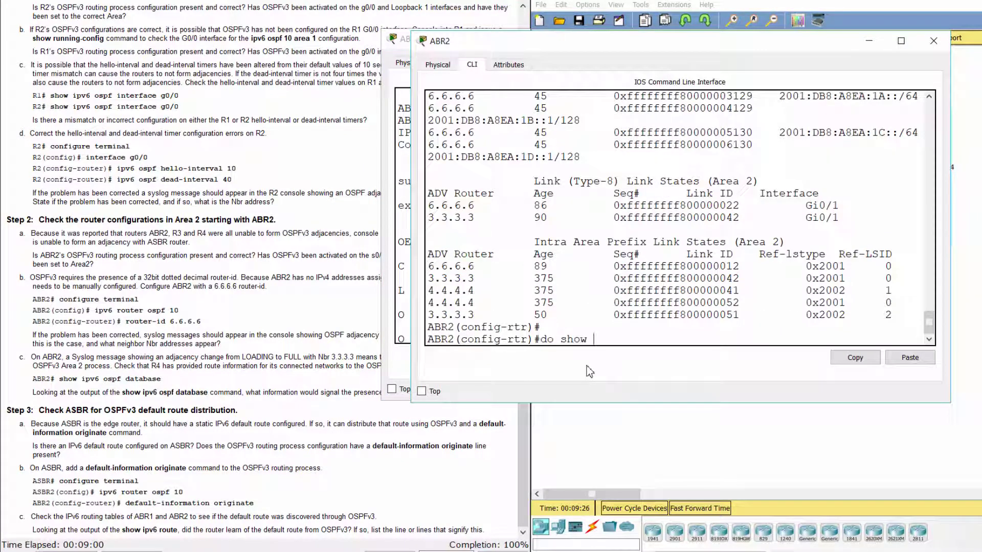
text(ipv6 route)
key(Return)
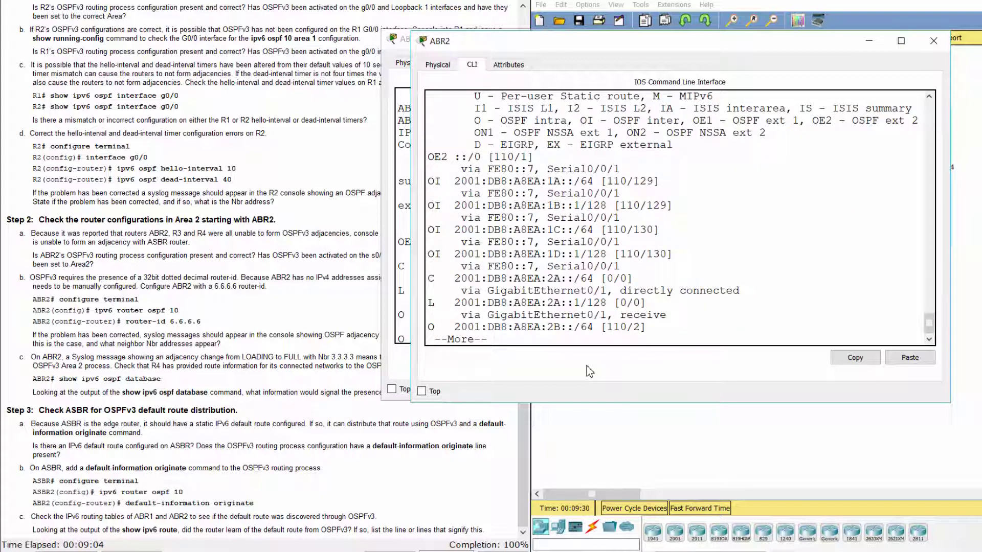
key(space)
- Check ABR2's IPv6 routing table for a default route learned through OSPFv3
scroll(632, 257, up, 5)
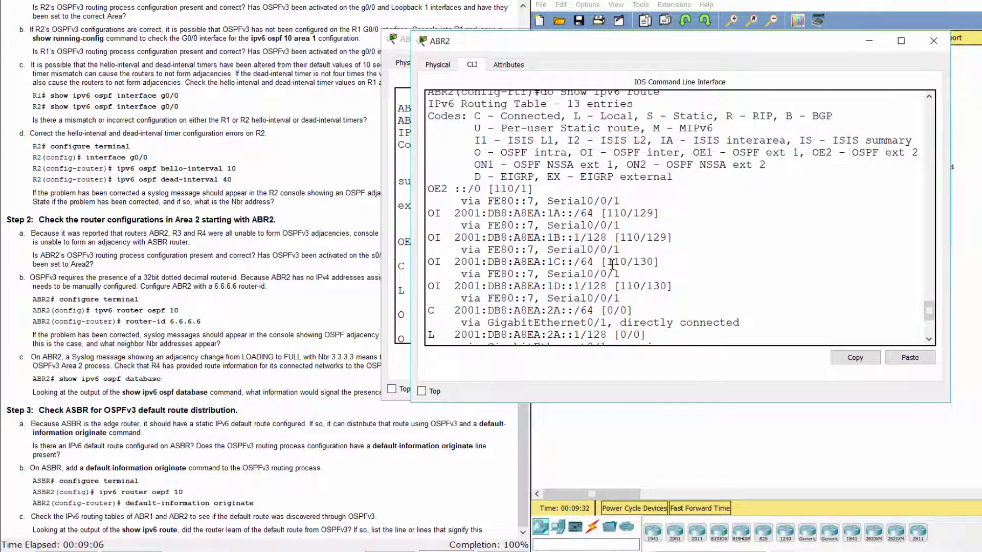
drag(430, 189, 638, 203)
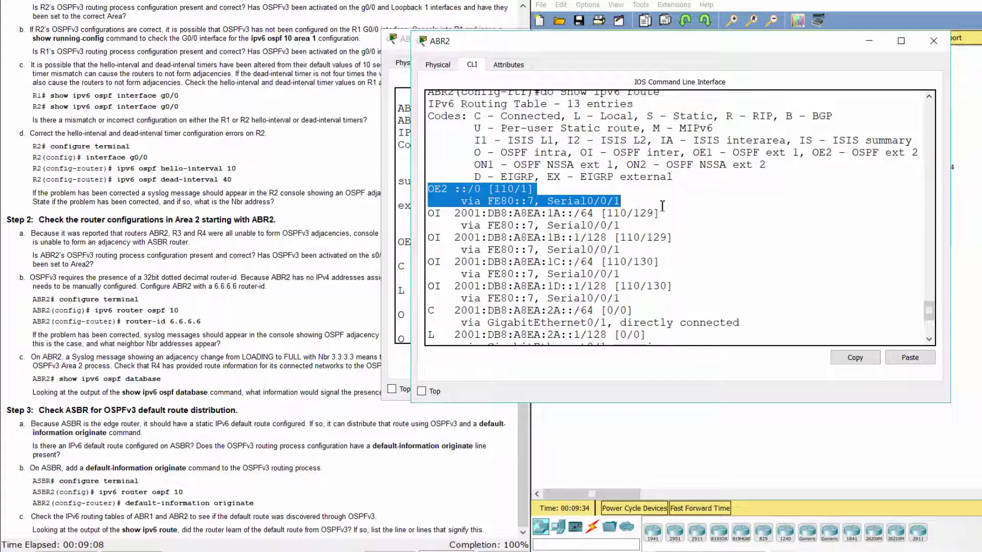
click(662, 206)
scroll(707, 301, down, 5)
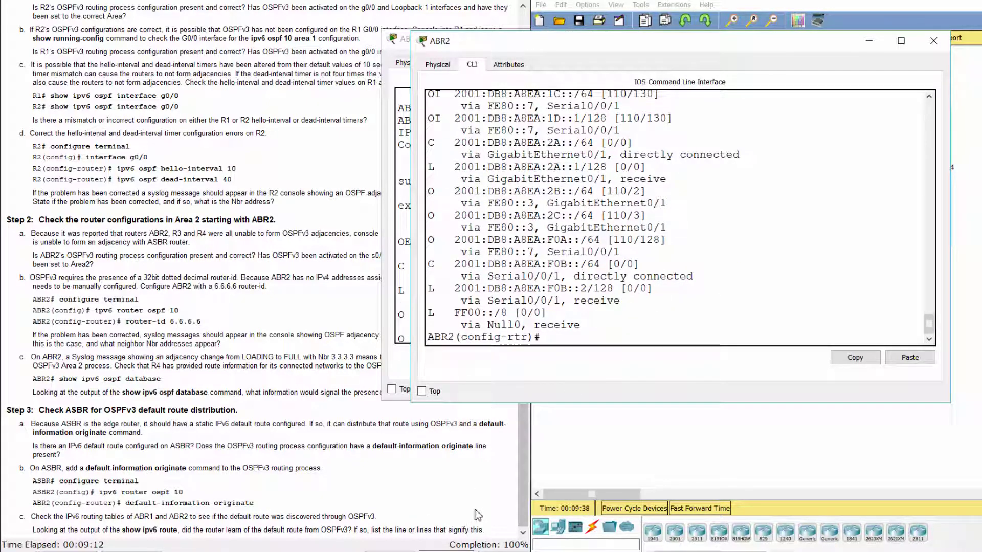
- Open R2's command line from the topology and page through its running configuration with do show run
click(712, 452)
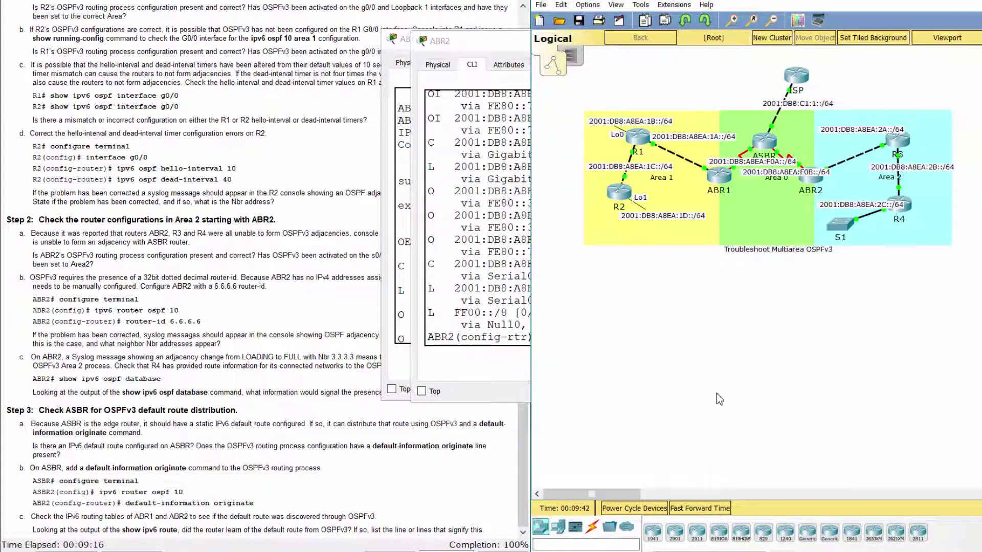
click(621, 195)
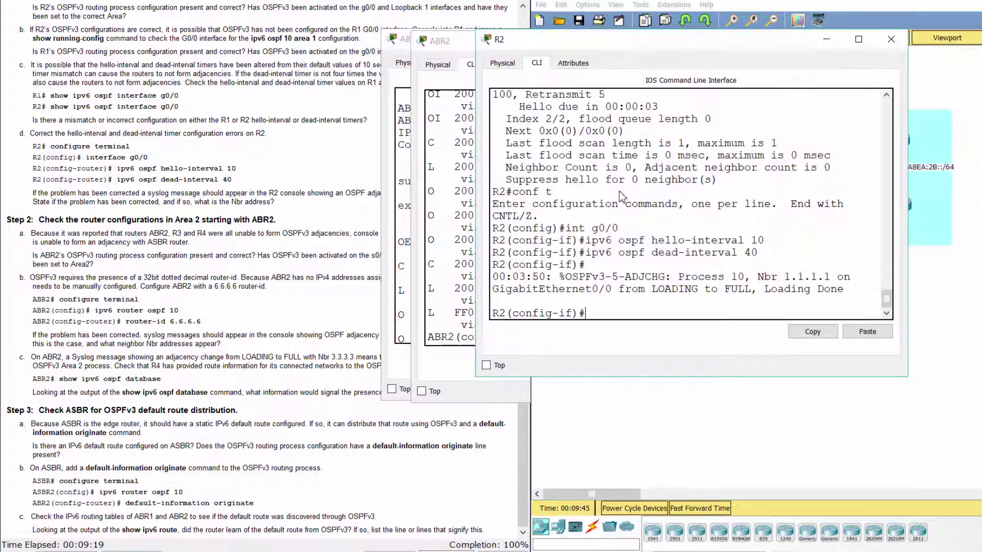
key(Return)
text(do show r)
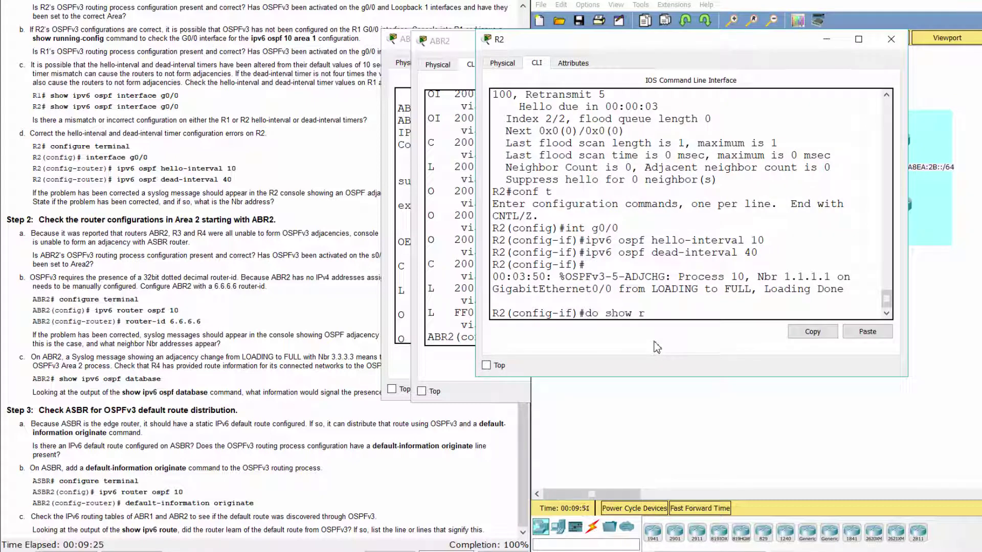
text(un)
key(Return)
key(space)
key(space)
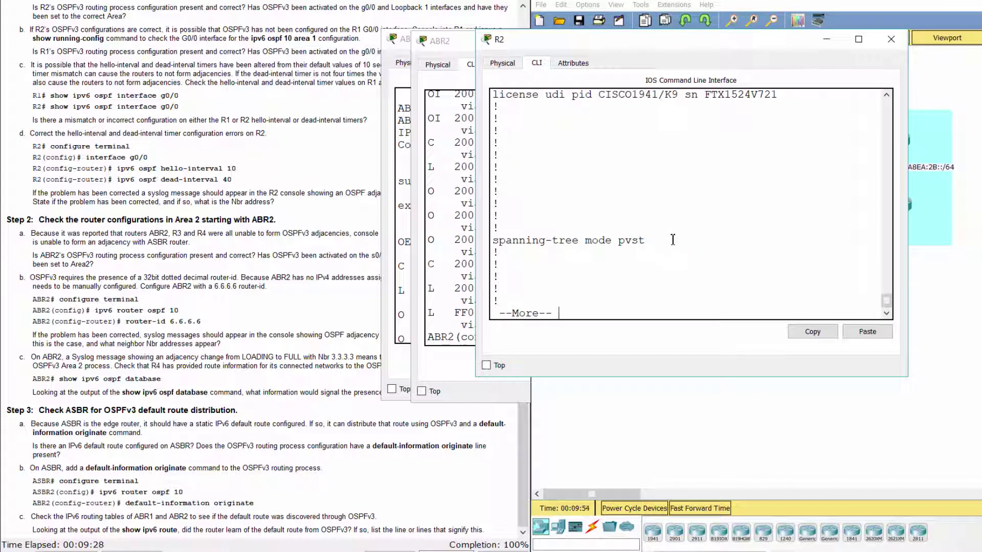
key(space)
- Examine the OSPFv3 process and the GigabitEthernet0/0 interface section in R2's running configuration
scroll(684, 245, up, 8)
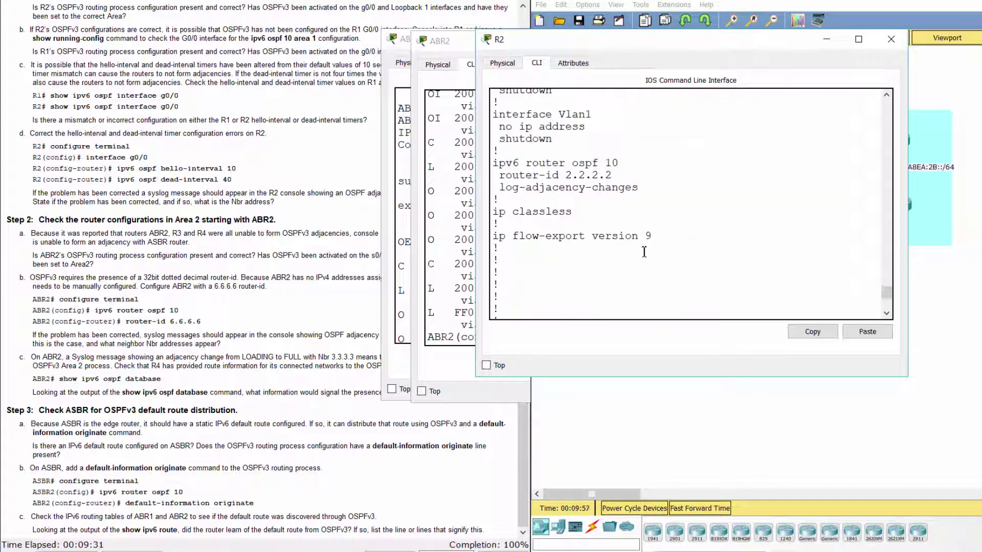
drag(492, 218, 644, 250)
scroll(644, 249, up, 5)
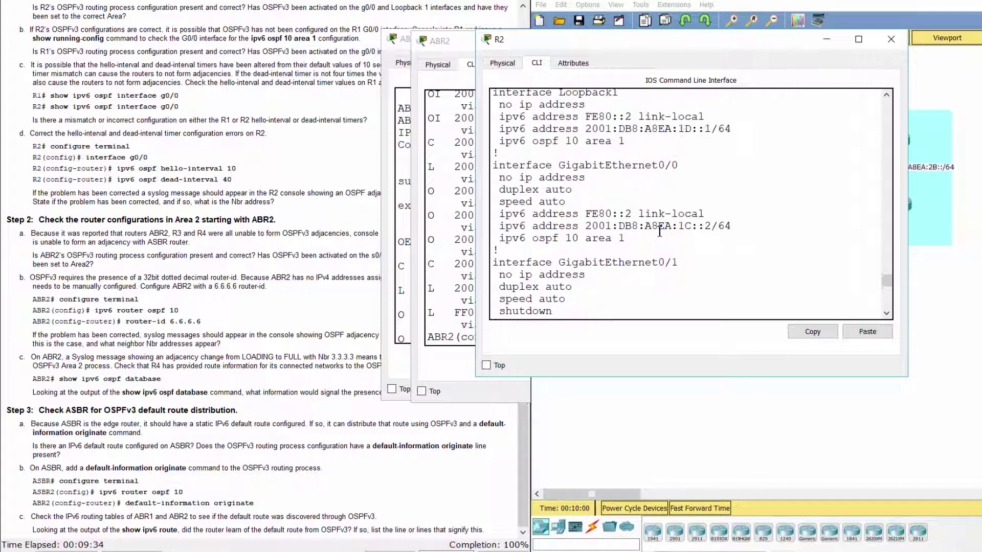
drag(493, 165, 727, 238)
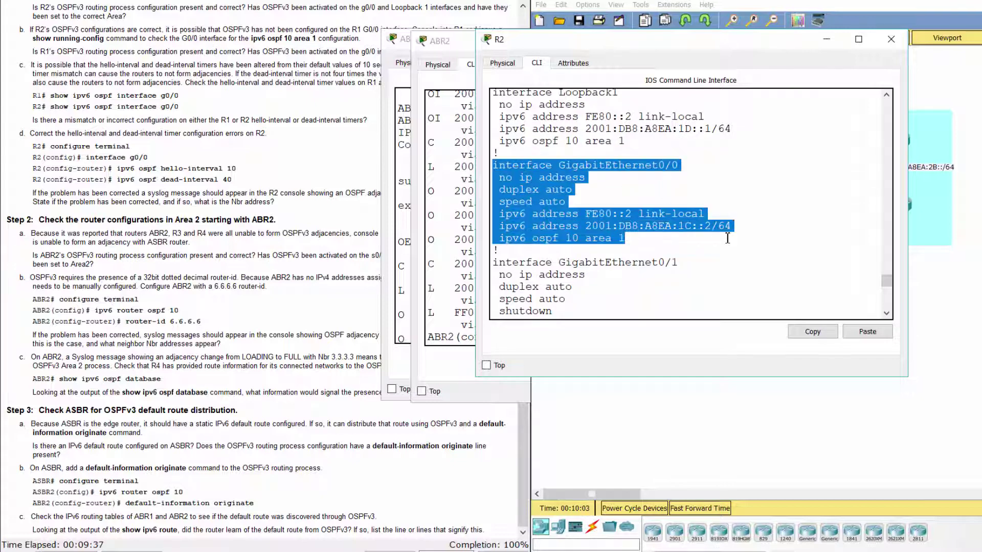
- Switch from R2 to ABR2's command line and page through ABR2's running configuration with do show run
scroll(727, 239, up, 3)
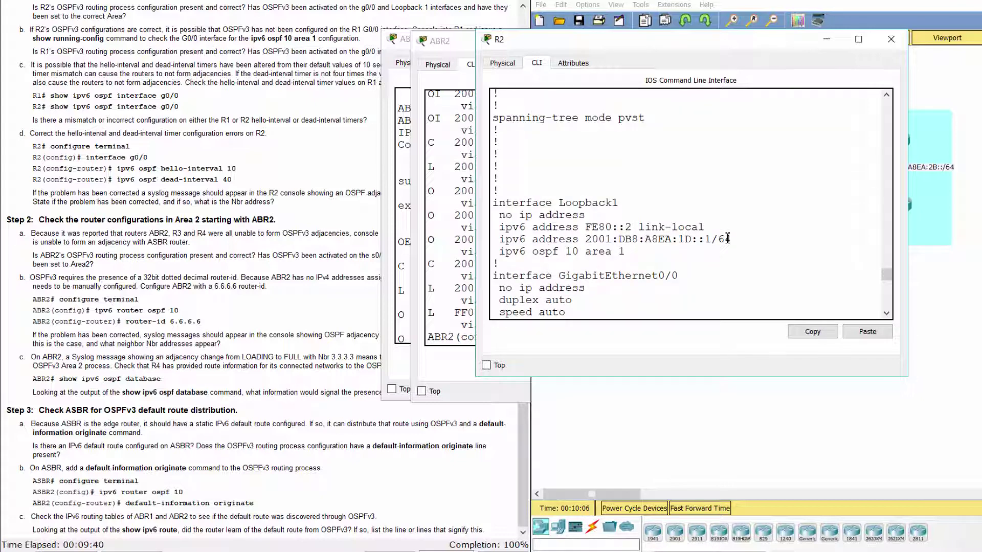
click(641, 443)
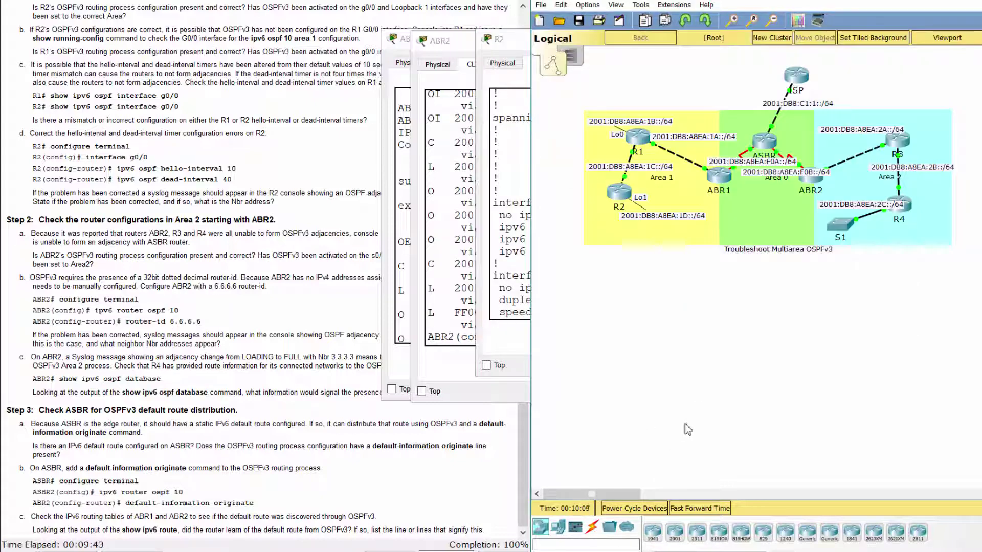
click(811, 181)
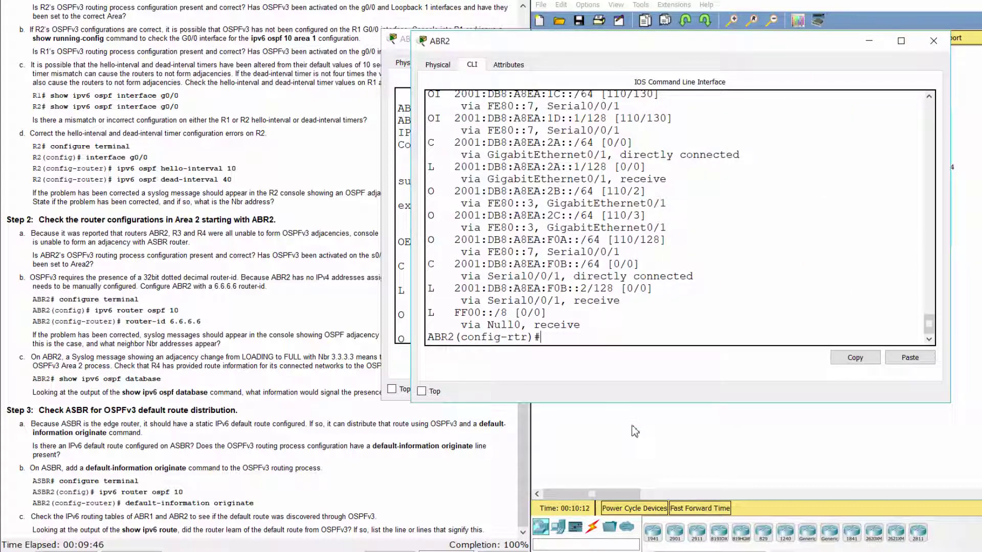
text(do show run)
key(Return)
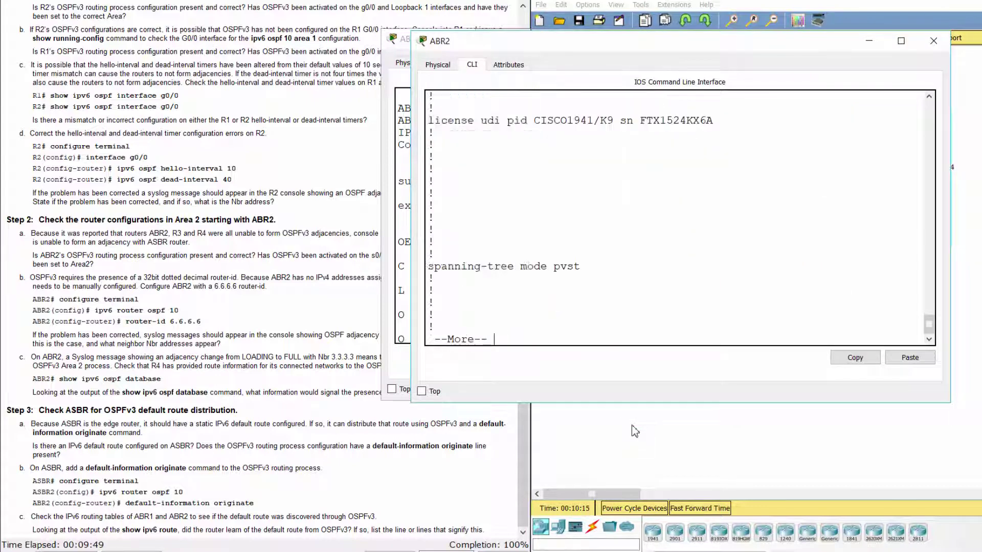
key(space)
key(space)
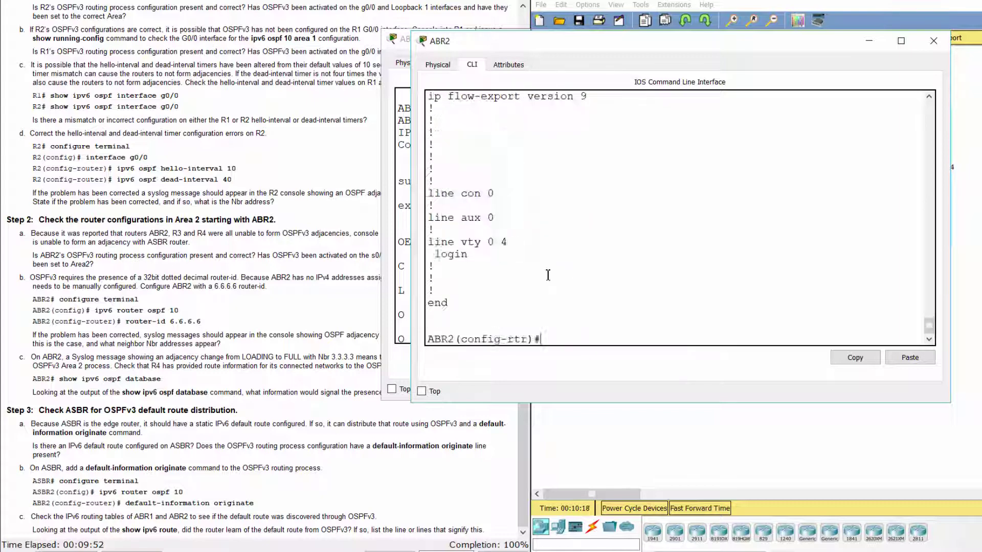
- Examine the OSPFv3 process and the Serial0/0/1 and GigabitEthernet0/1 interface sections in ABR2's running configuration
scroll(563, 276, up, 5)
drag(428, 190, 529, 201)
scroll(529, 201, up, 5)
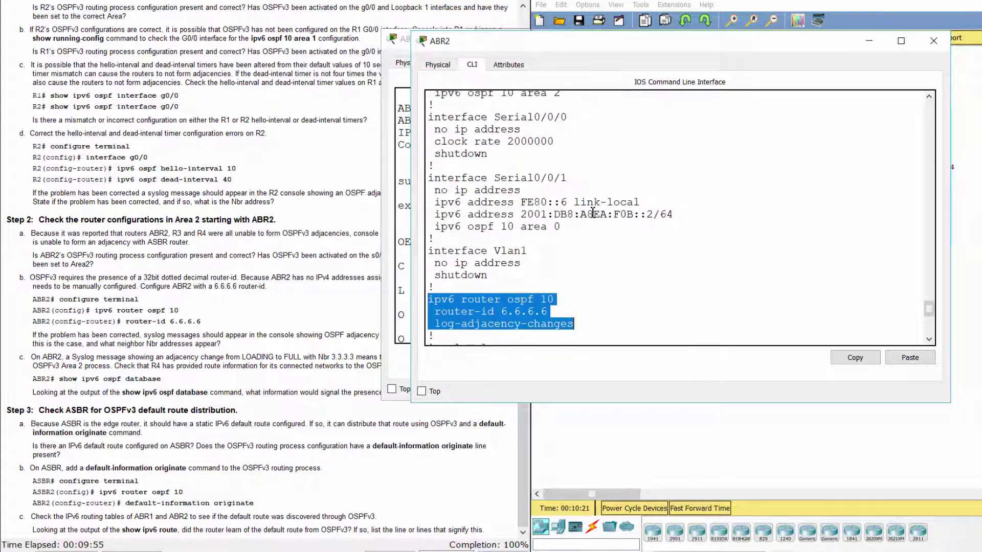
drag(429, 233, 562, 283)
scroll(614, 281, up, 2)
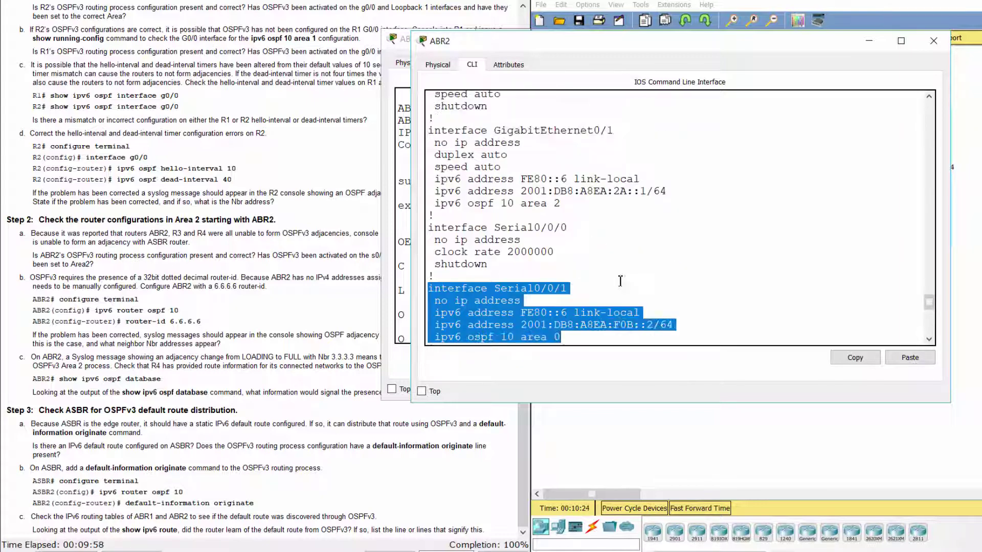
drag(429, 130, 434, 216)
click(629, 227)
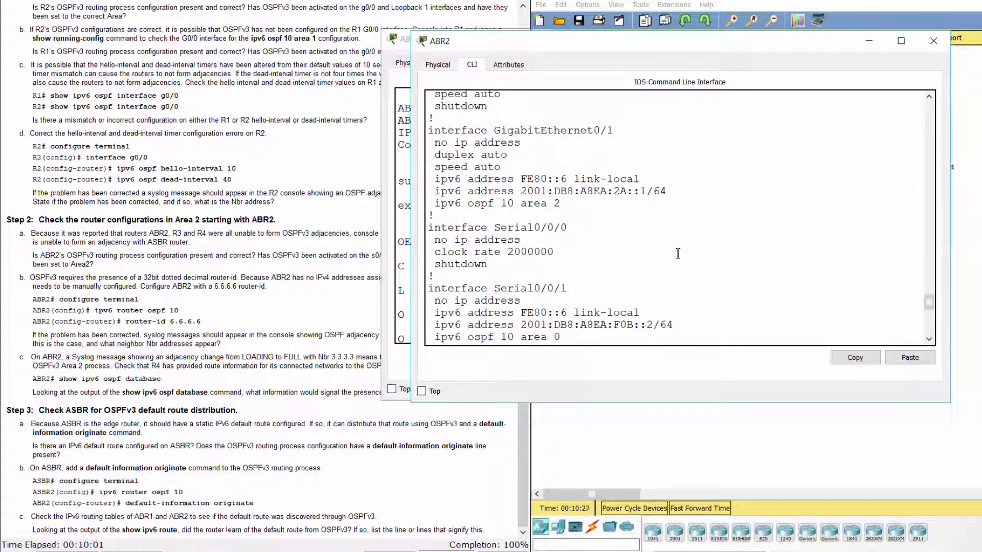
- Open ASBR's command line from the topology and page through its full running configuration with do show run
click(696, 444)
click(775, 139)
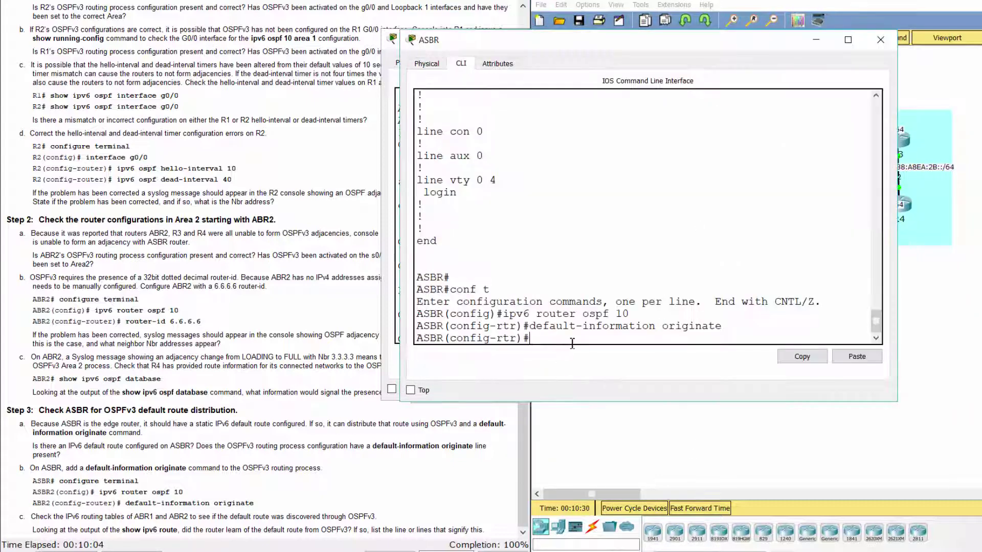
text(do show run)
key(Return)
key(space)
key(space)
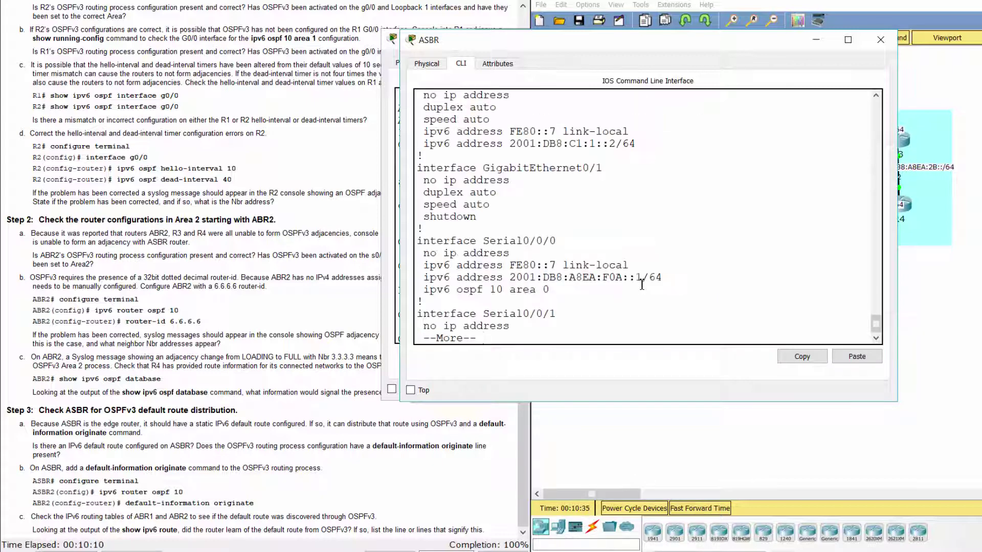
key(space)
key(space)
- Examine the static IPv6 default route and the OSPFv3 process in ASBR's running configuration, and return to the topology
scroll(536, 301, up, 5)
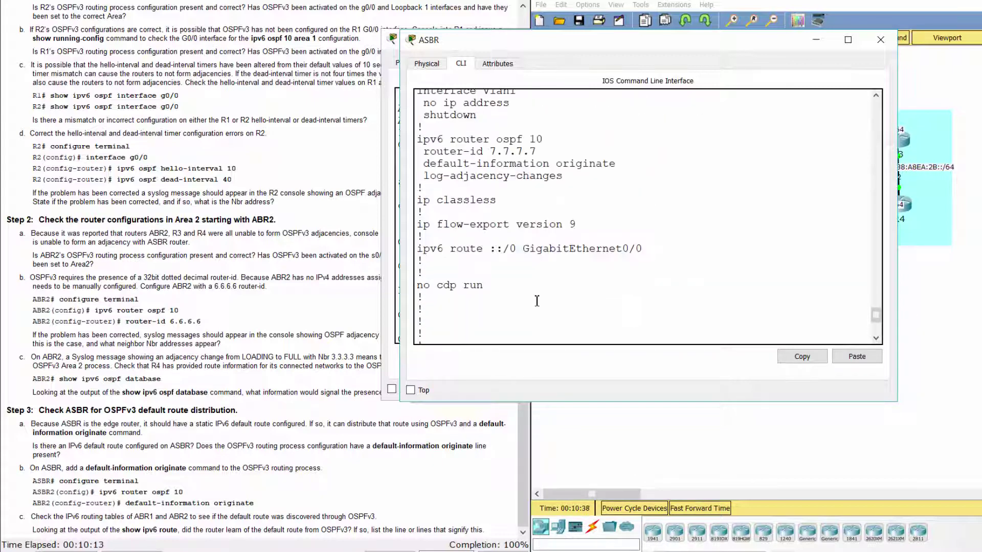
scroll(468, 259, up, 2)
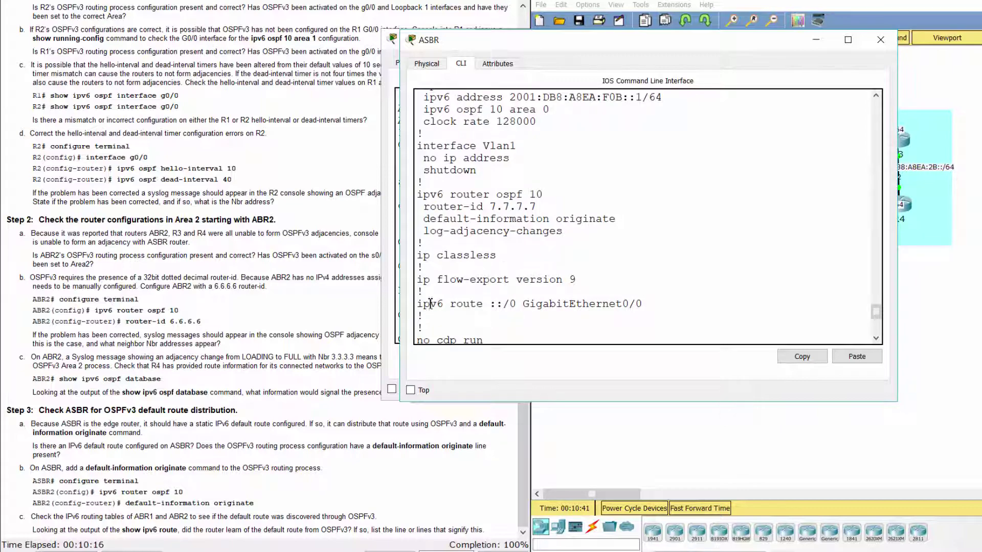
drag(430, 304, 659, 307)
click(659, 307)
drag(428, 194, 605, 233)
click(606, 233)
scroll(580, 231, up, 2)
scroll(580, 230, down, 5)
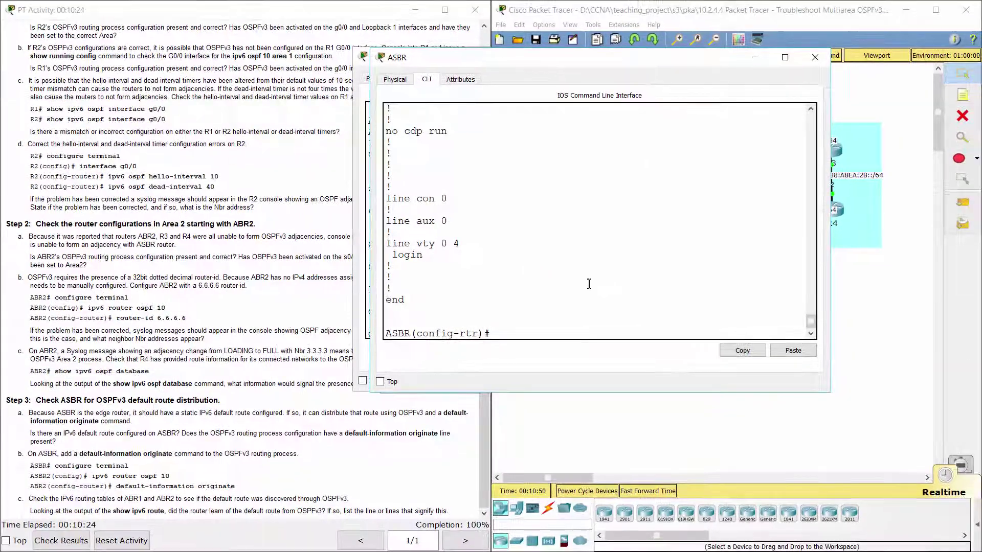
click(629, 427)
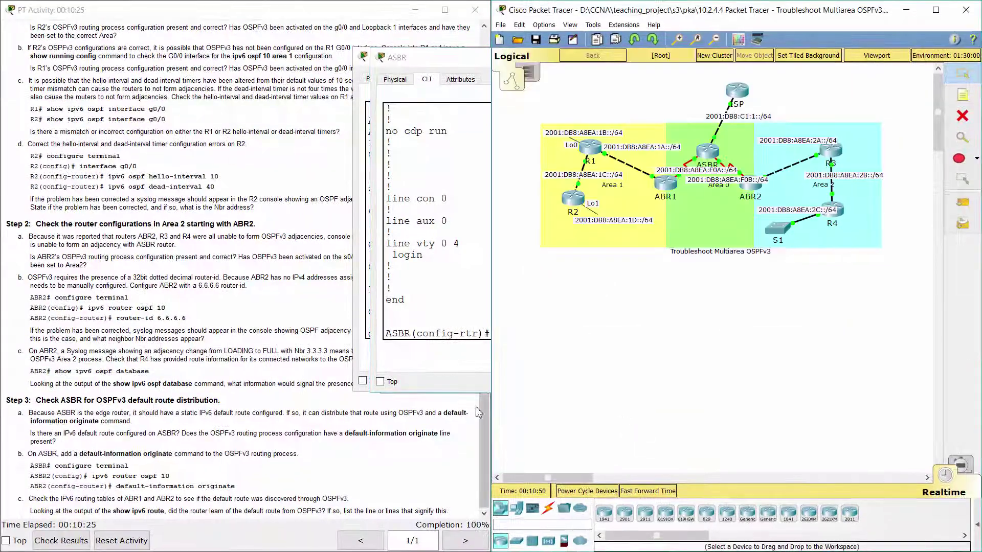